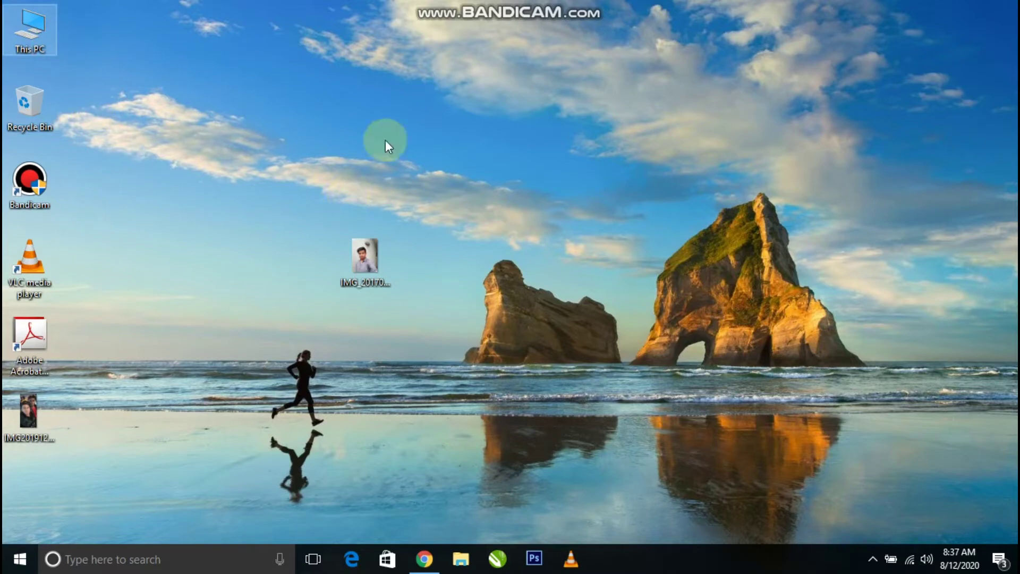
Open This PC to examine the listed drives, including CPRA_X64FRE (G:), and minimize the window.
double_click(41, 38)
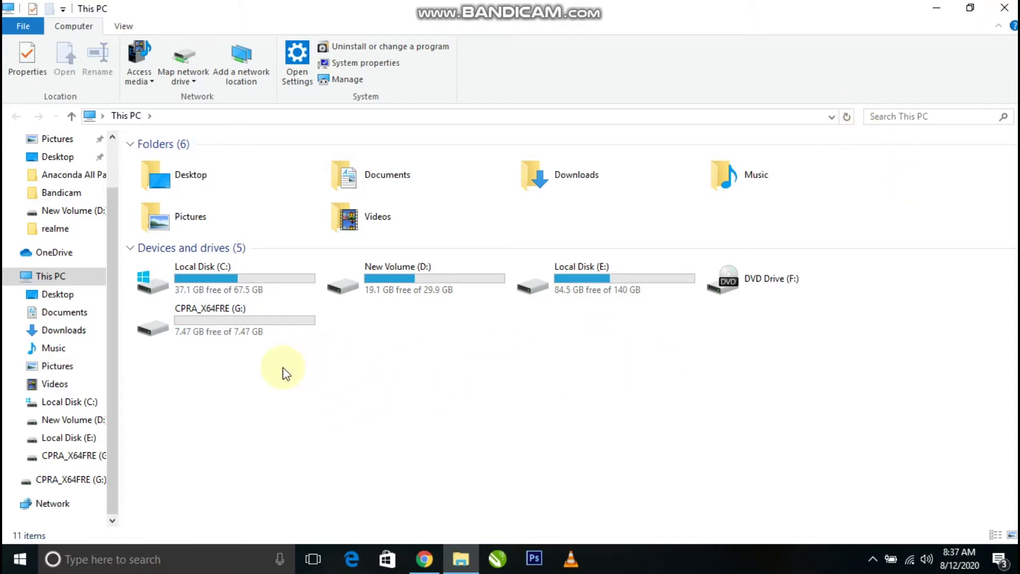
click(377, 286)
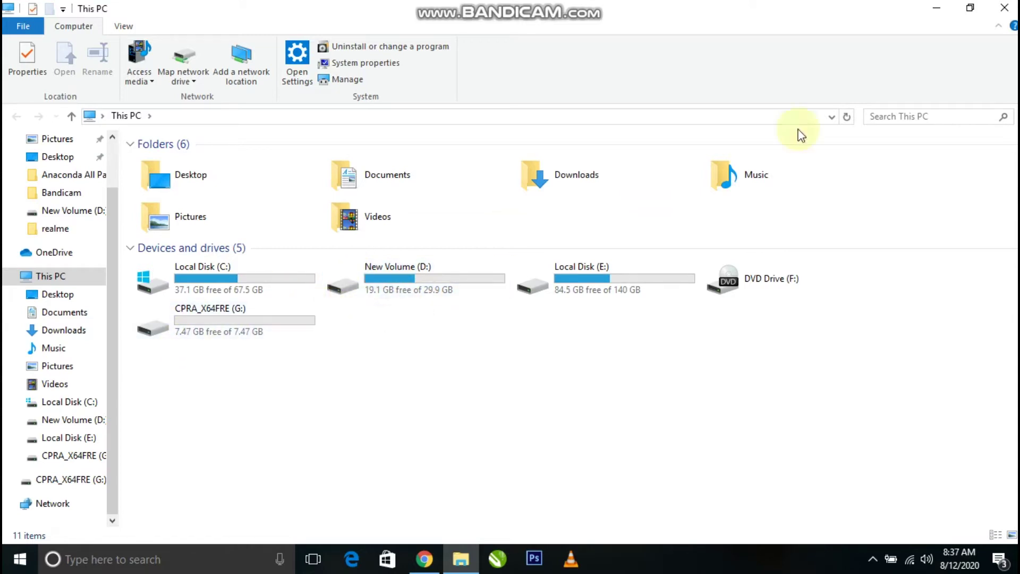
click(937, 9)
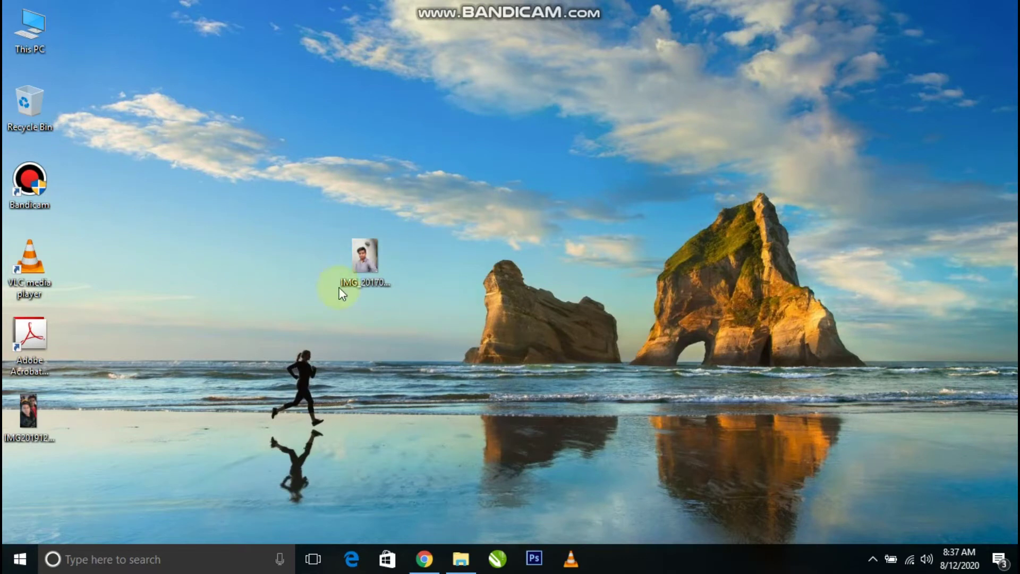
Open the desktop photo IMG_20170803_154924 for editing in Paint.
click(369, 269)
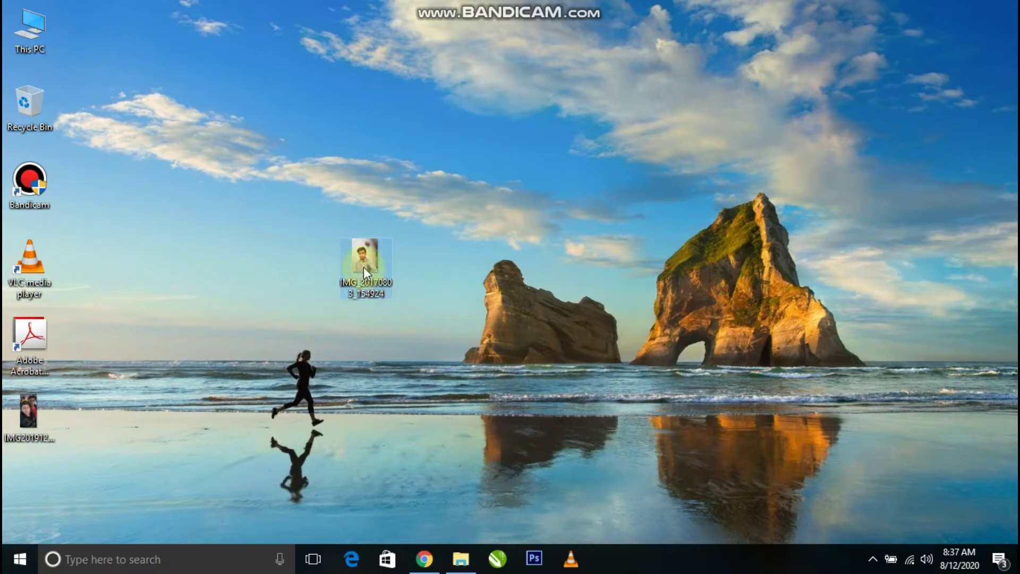
mouse_move(364, 265)
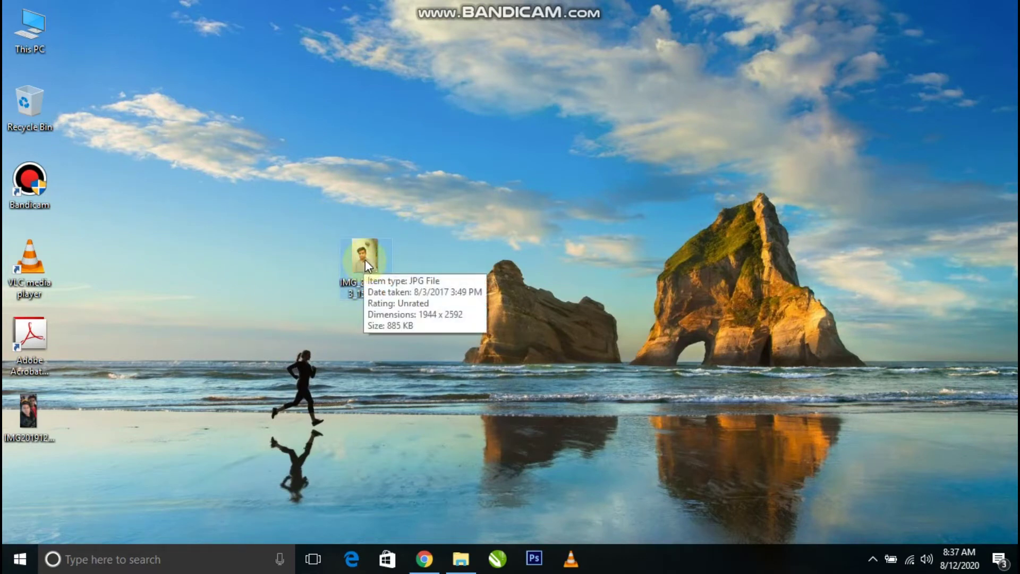
right_click(365, 261)
click(455, 143)
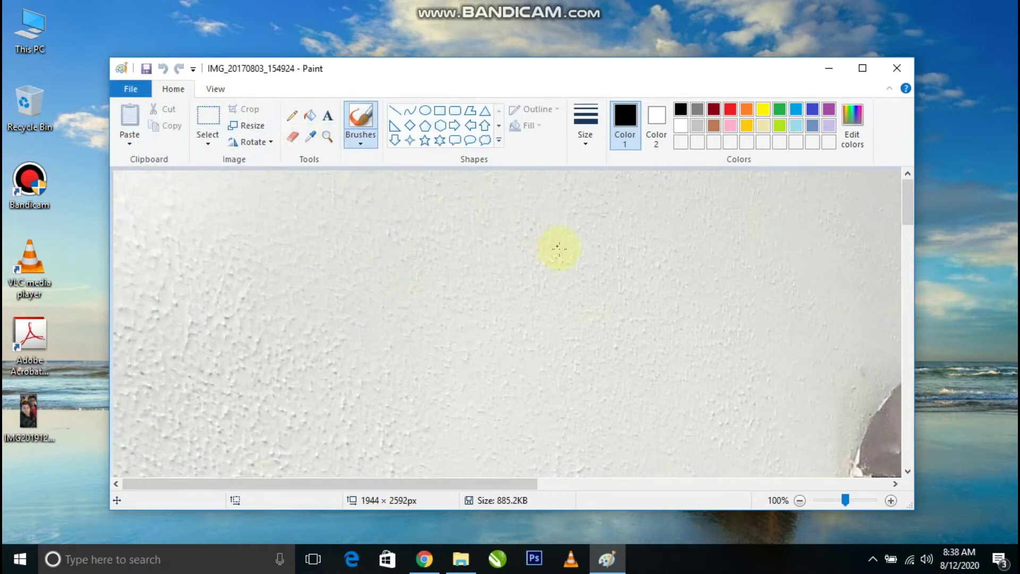
click(219, 90)
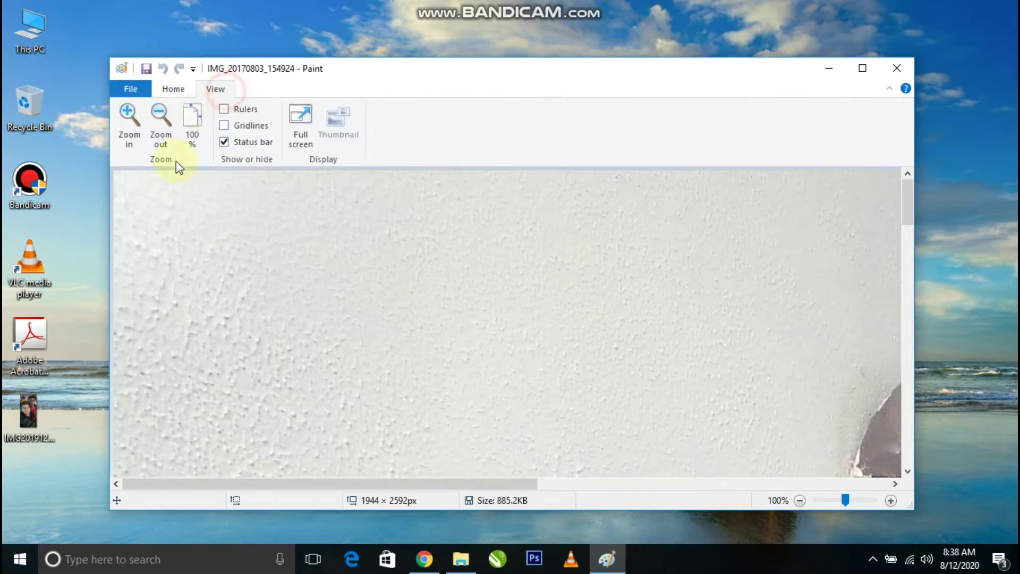
click(165, 137)
click(166, 134)
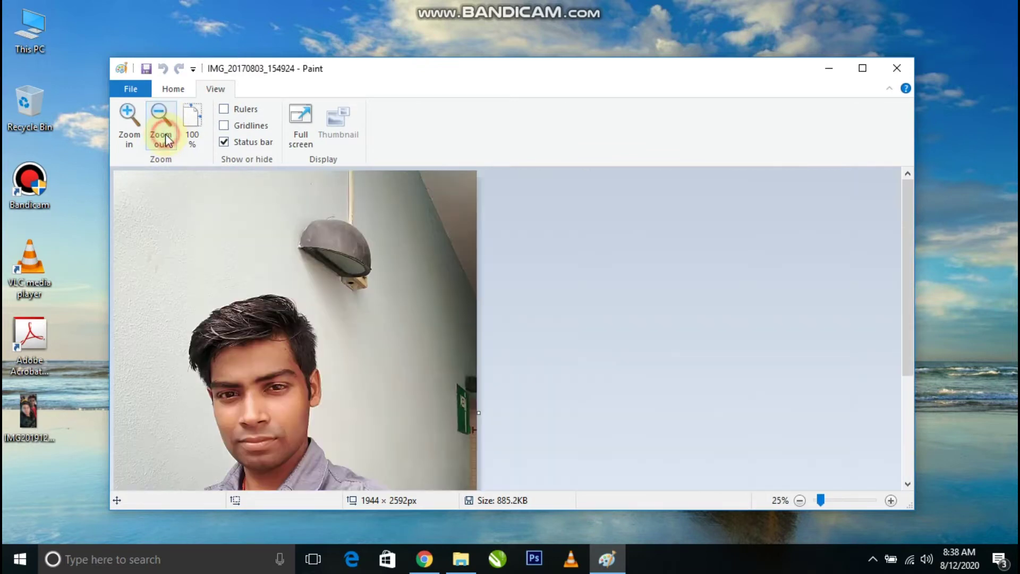
click(165, 135)
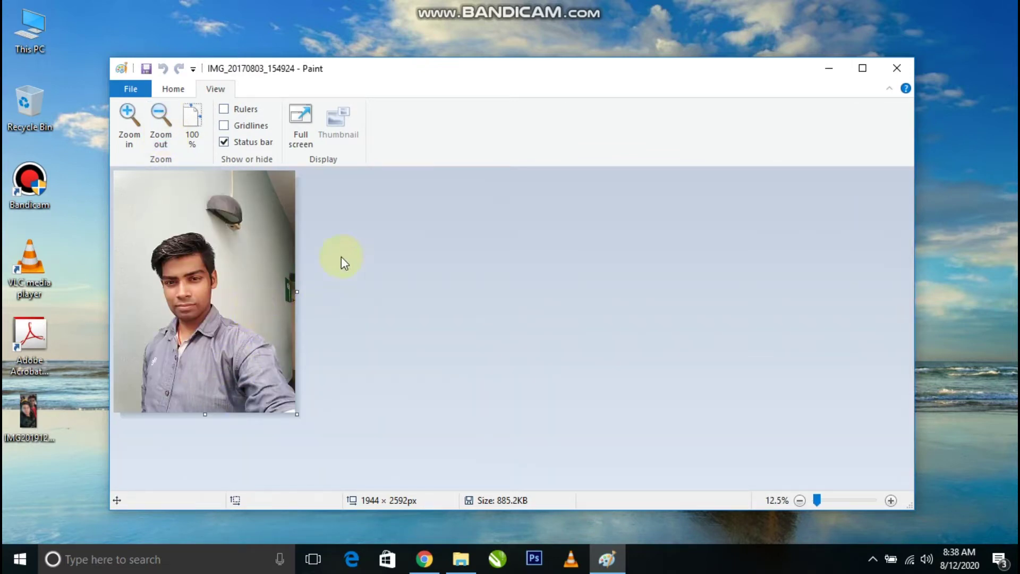
Save a copy of the photo to the Desktop as a 24-bit Bitmap named 123 and close Paint.
click(132, 91)
mouse_move(230, 217)
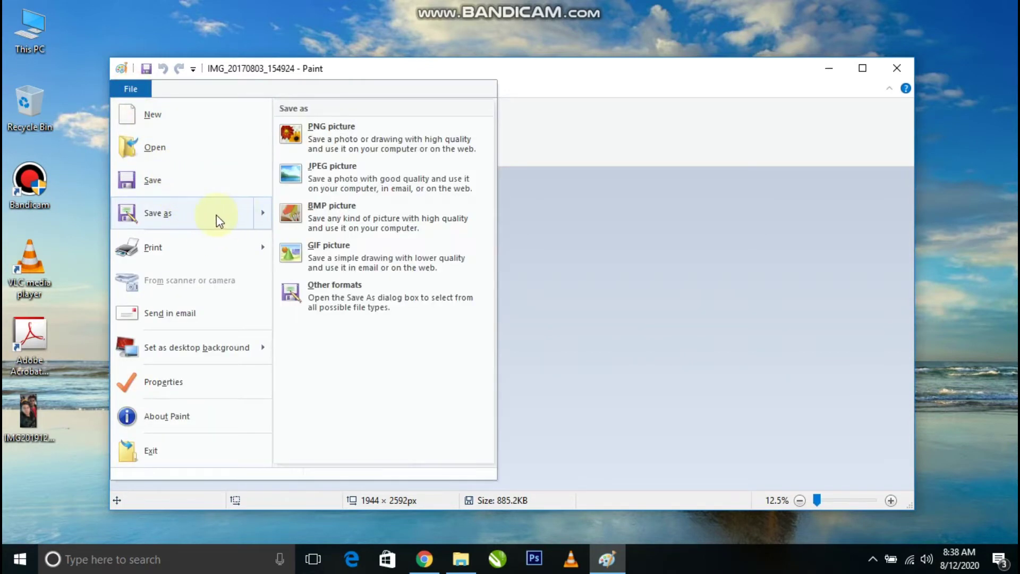
click(355, 219)
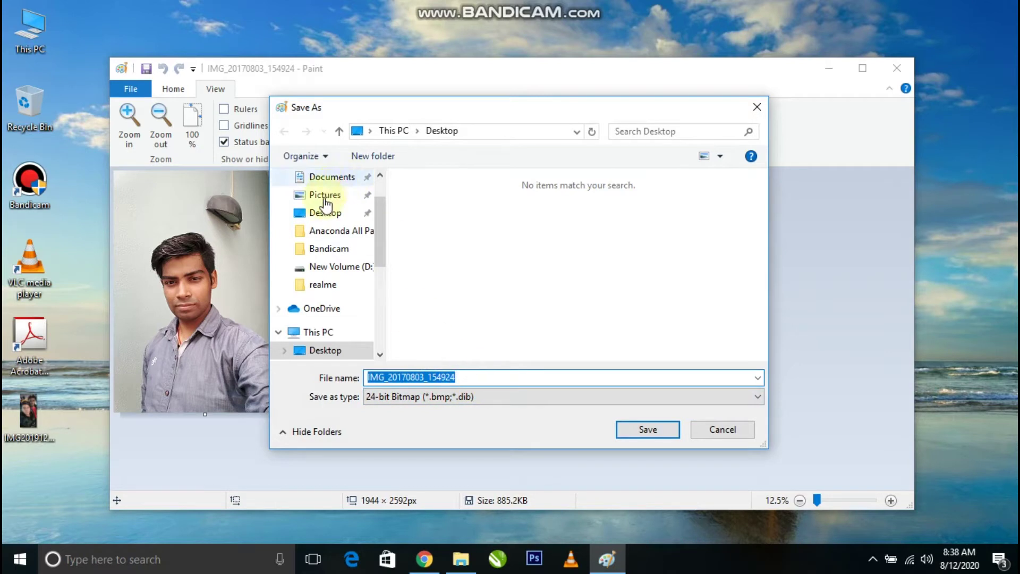
scroll(381, 223, up, 1)
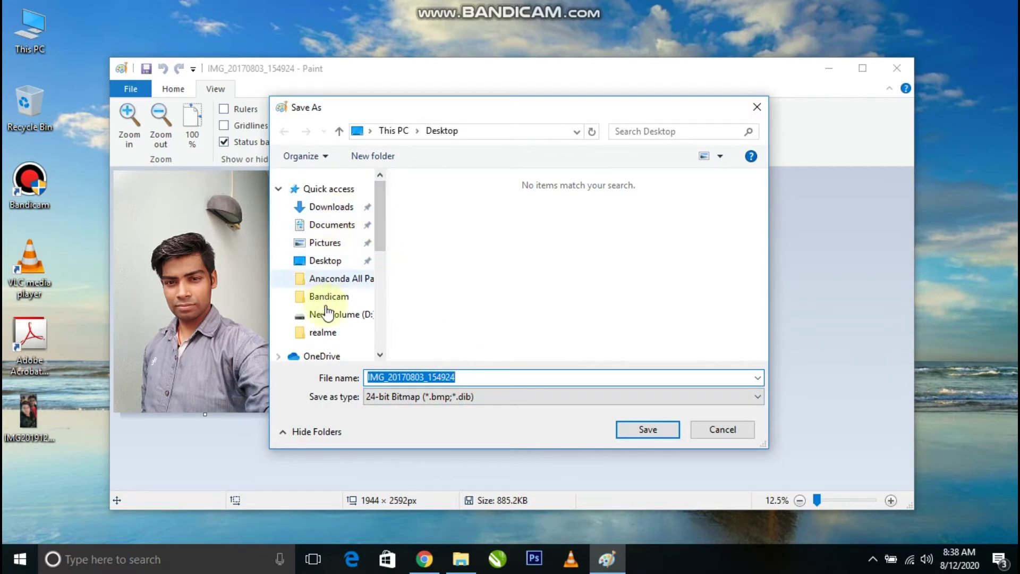
click(380, 230)
drag(379, 230, 382, 261)
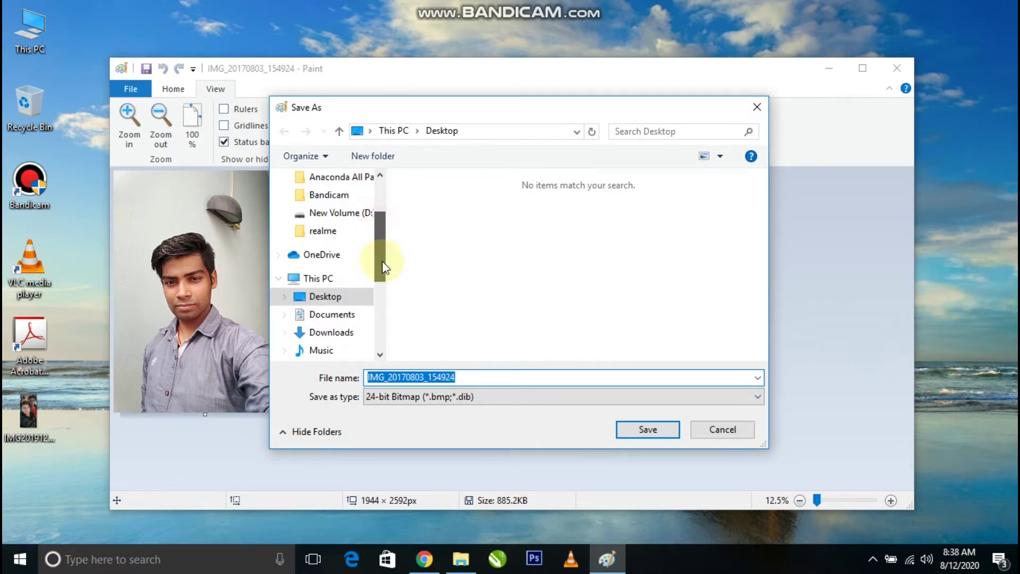
click(330, 300)
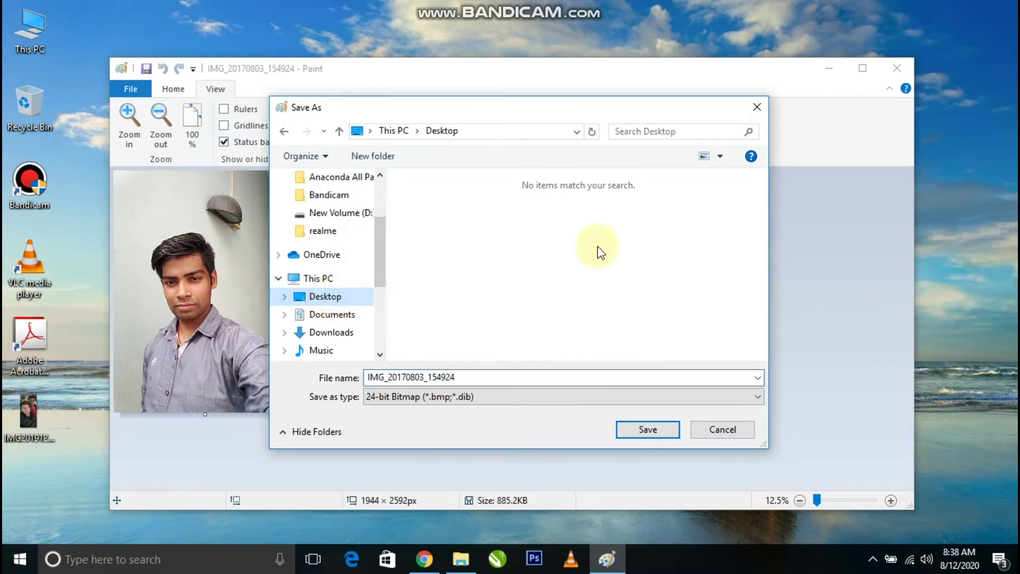
click(477, 379)
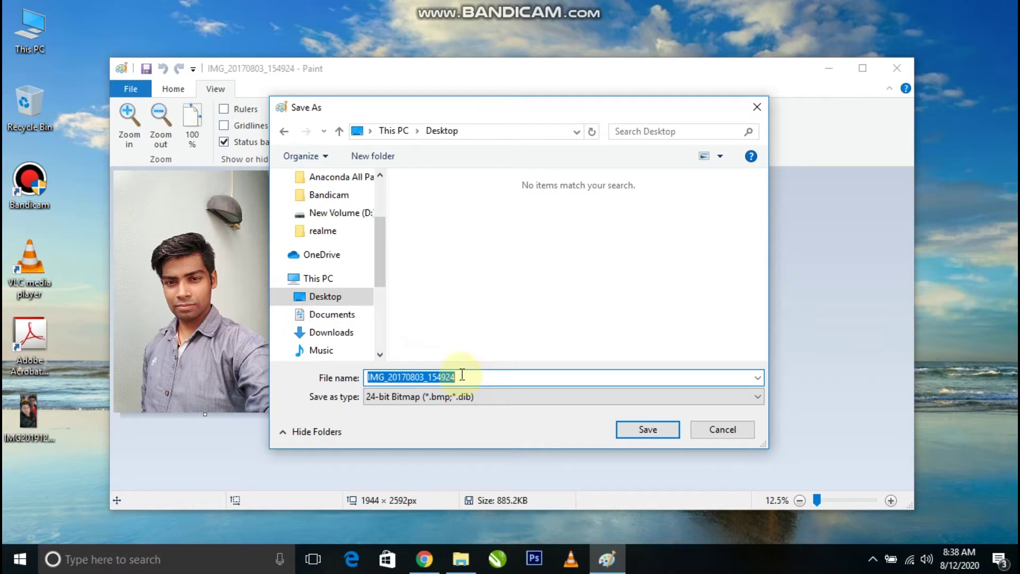
text(123)
click(652, 429)
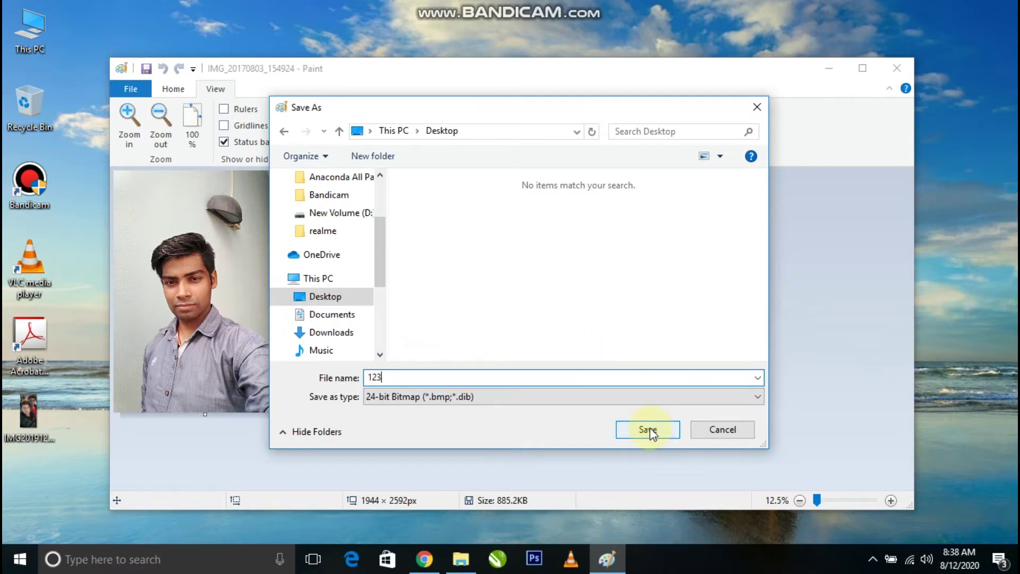
click(650, 428)
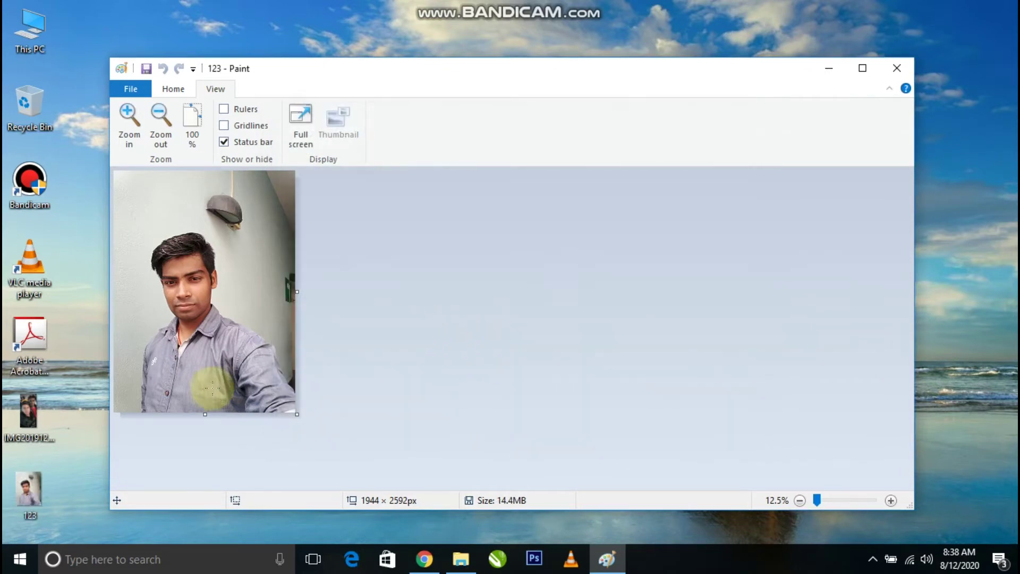
click(897, 70)
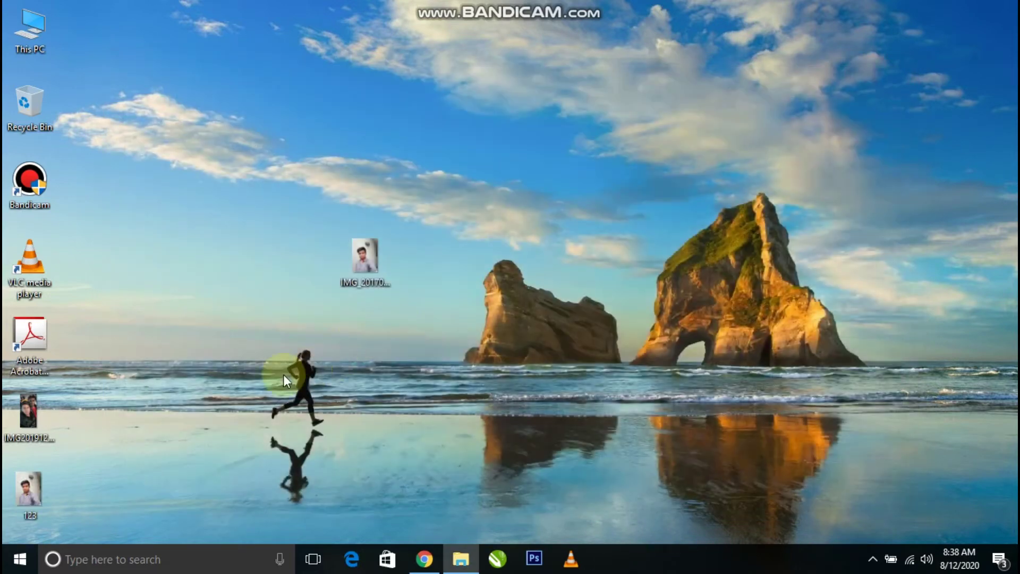
Move the 123 image to an empty area near the top of the desktop and refresh the desktop.
drag(33, 497, 572, 106)
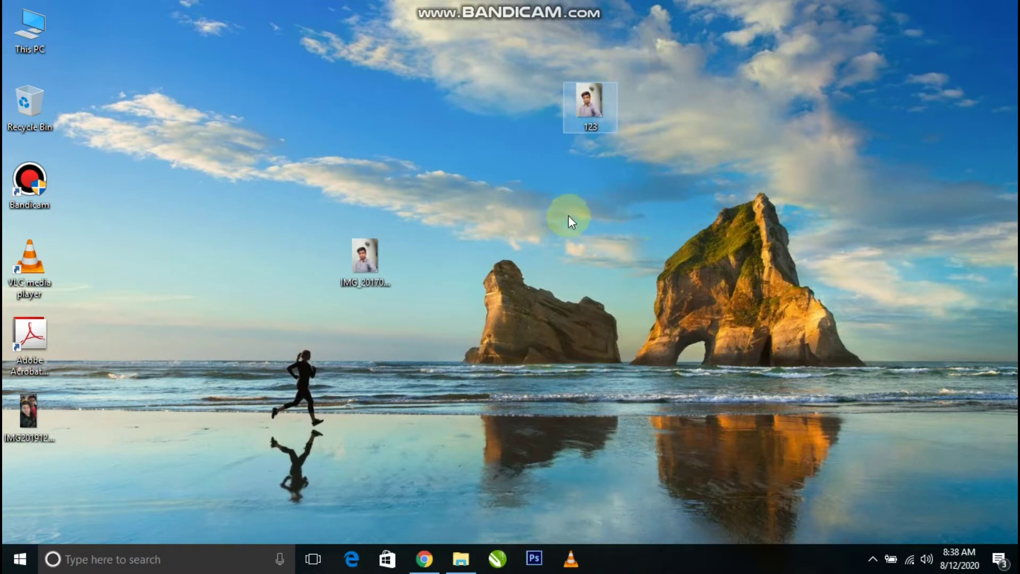
right_click(534, 216)
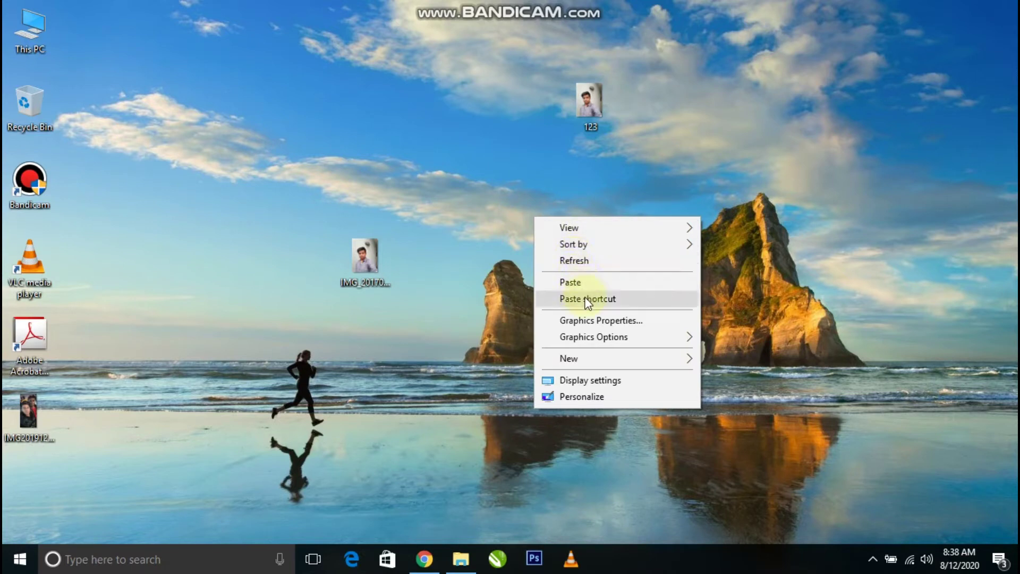
click(611, 261)
Create a new text document on the desktop, open it in Notepad and move its window clear of the desktop files.
right_click(584, 203)
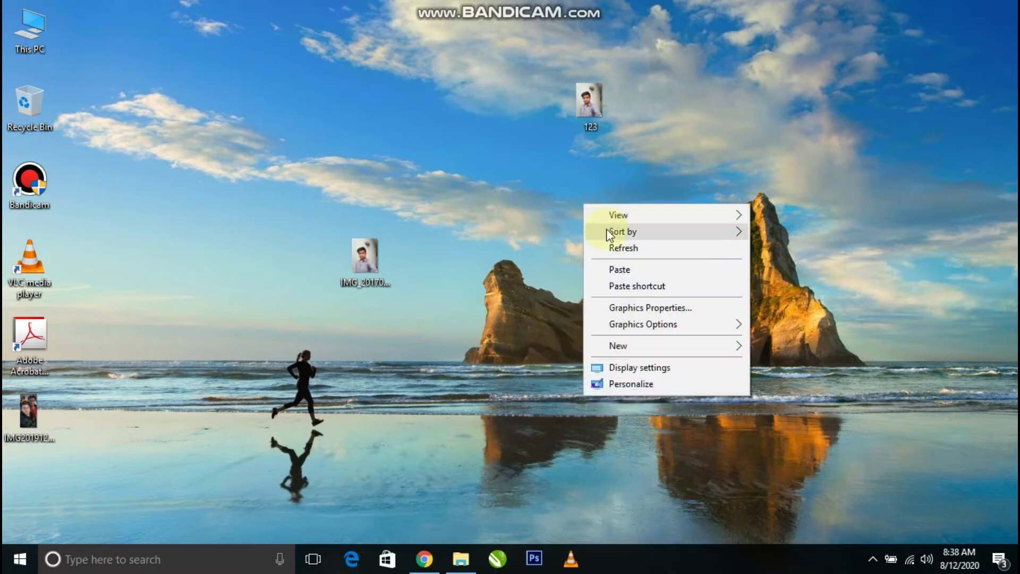
mouse_move(643, 347)
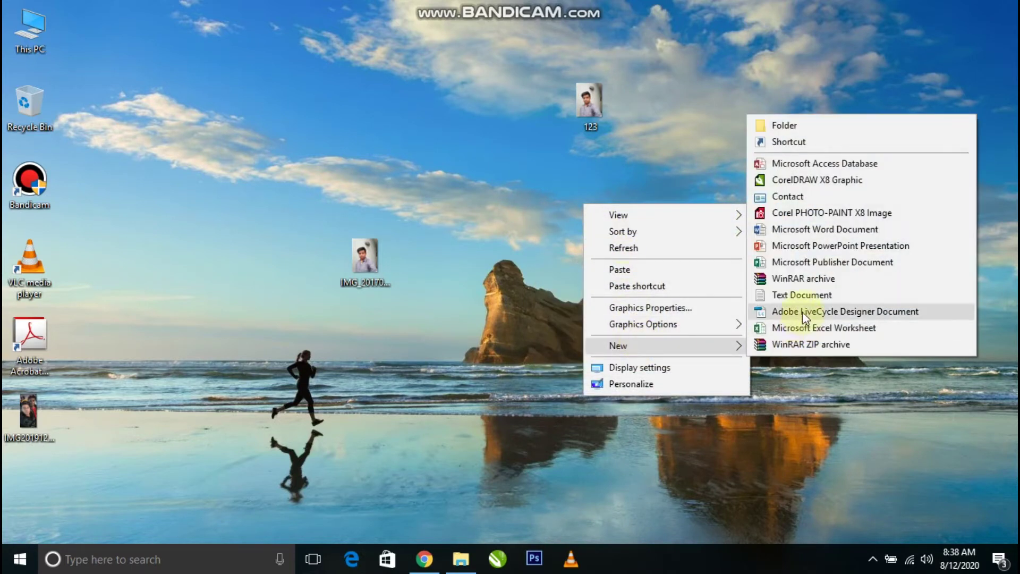
click(803, 297)
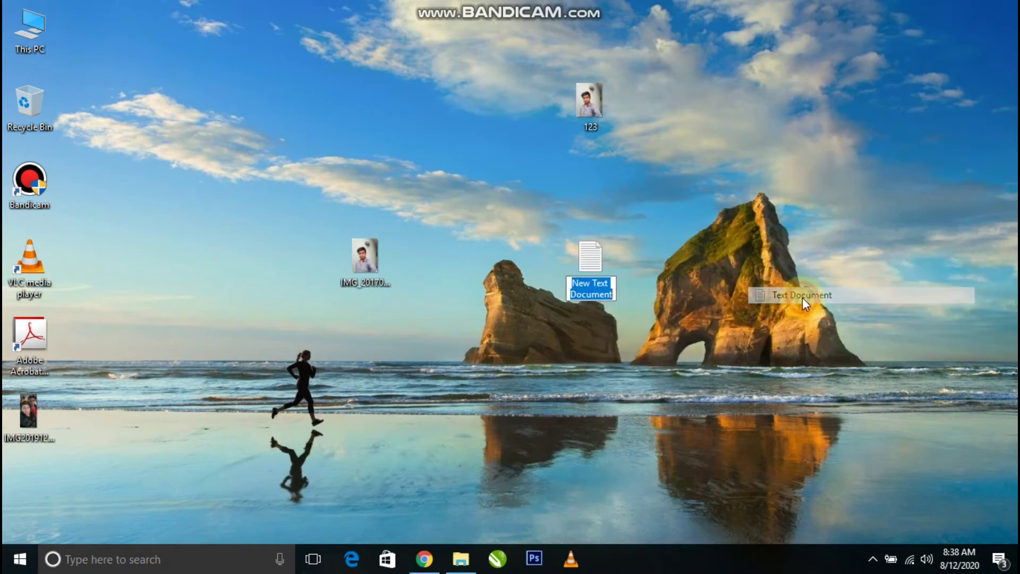
click(596, 255)
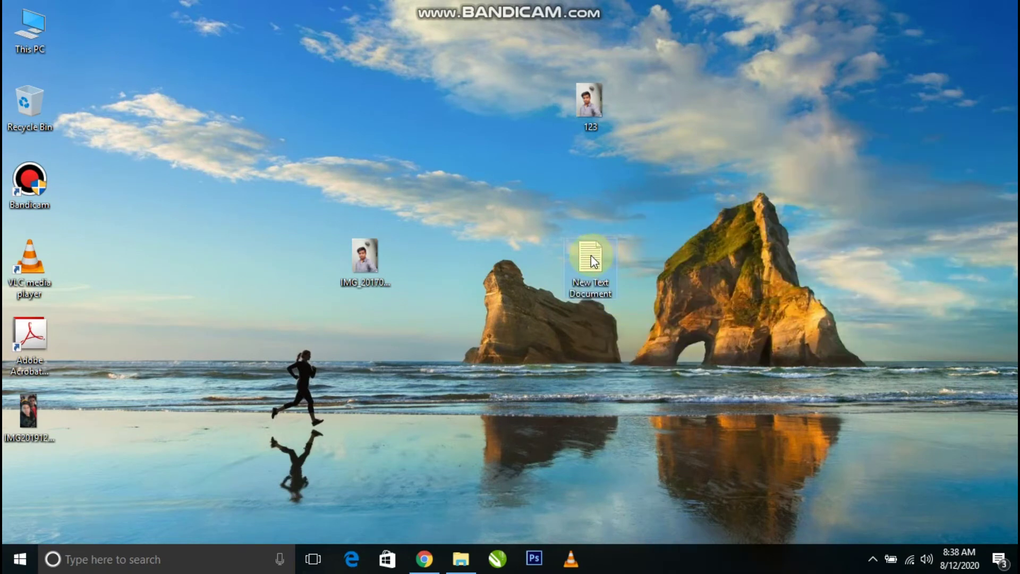
double_click(594, 260)
drag(832, 202, 837, 65)
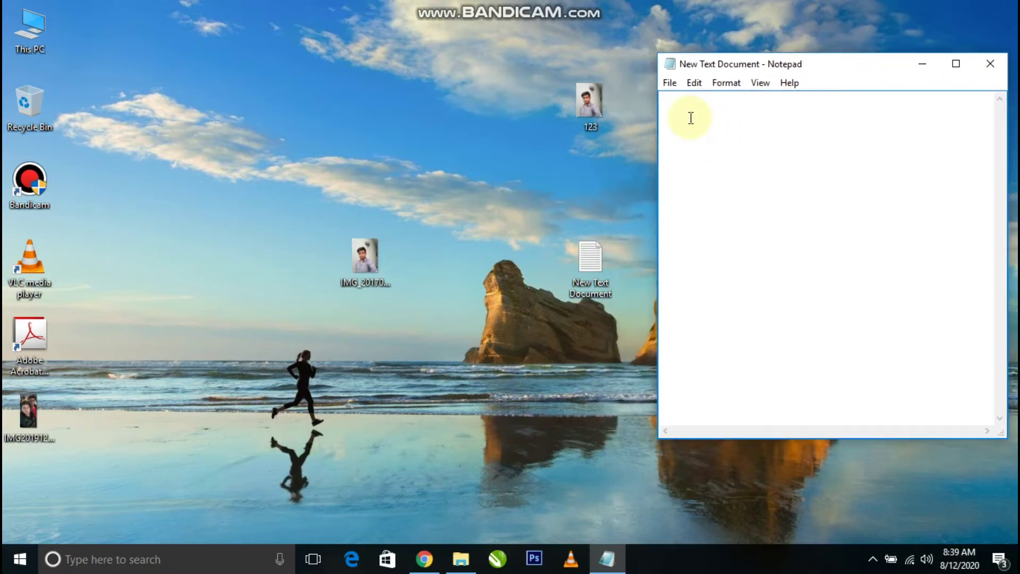
Begin the first line of the text document with "[autoru".
text([)
text(aout)
text(torun)
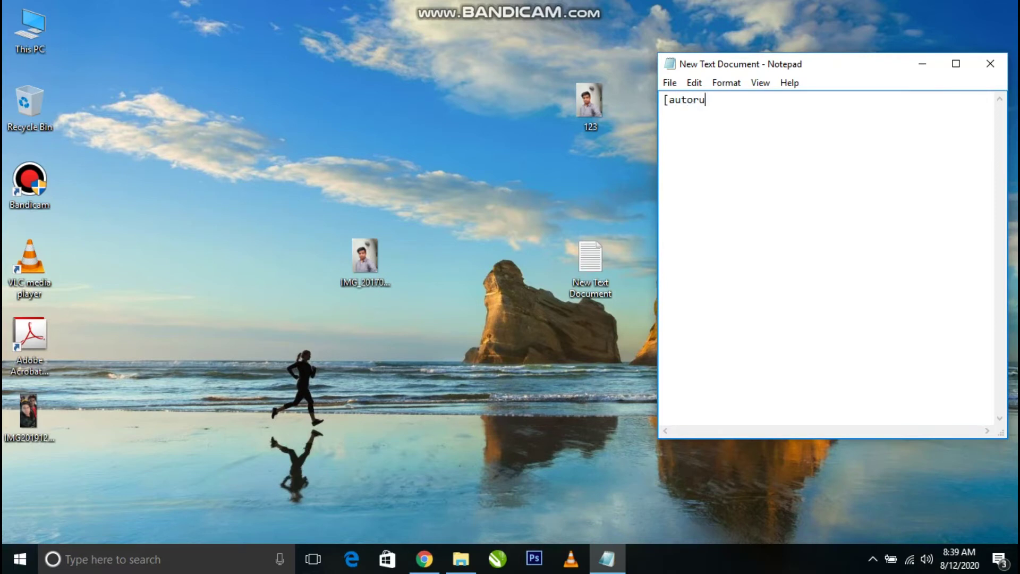
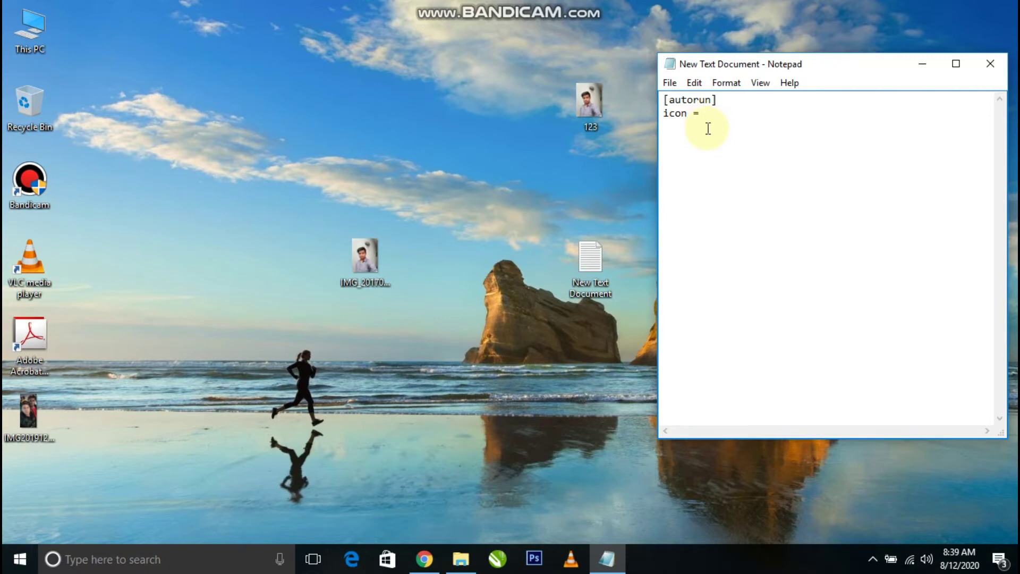
Enter the image name 123 as the icon value on the second line of the text document.
text(123.bmp)
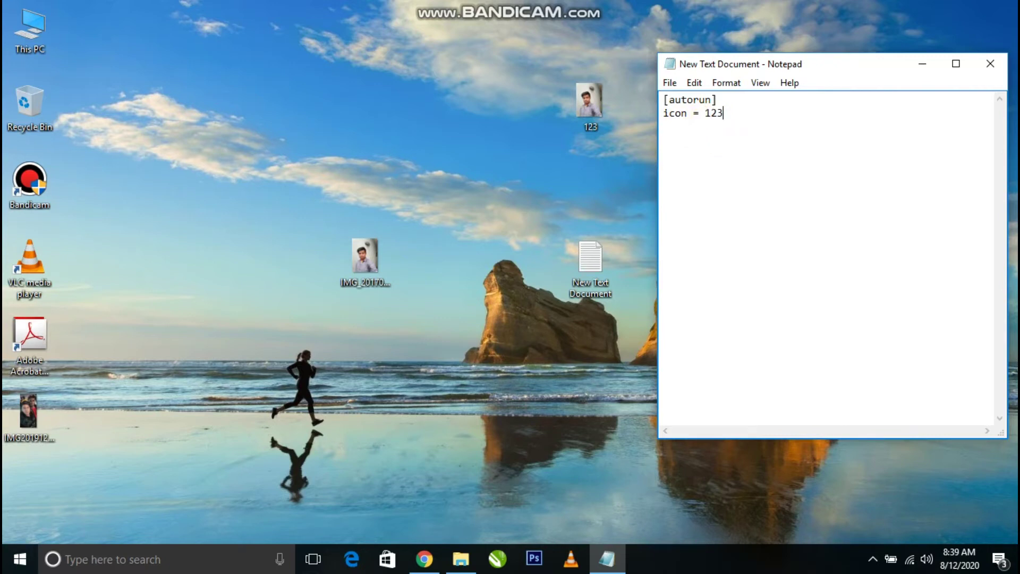
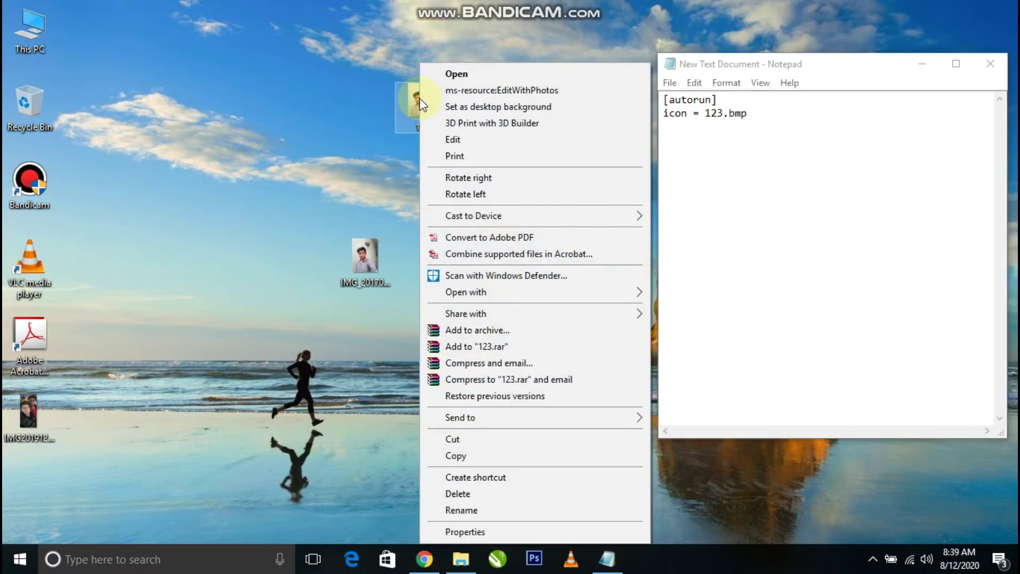
Open the file properties of the 123 image on the desktop.
click(495, 533)
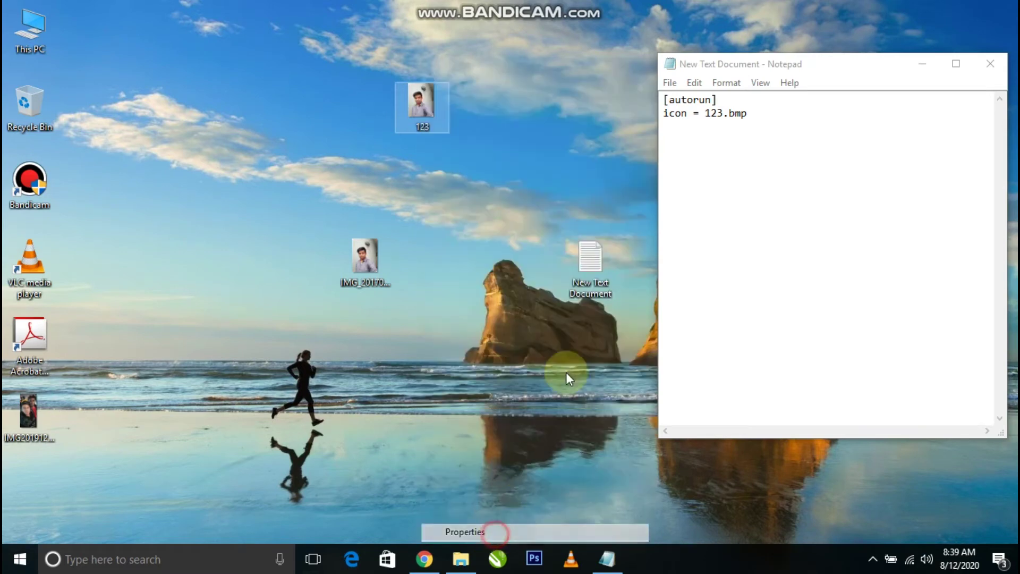
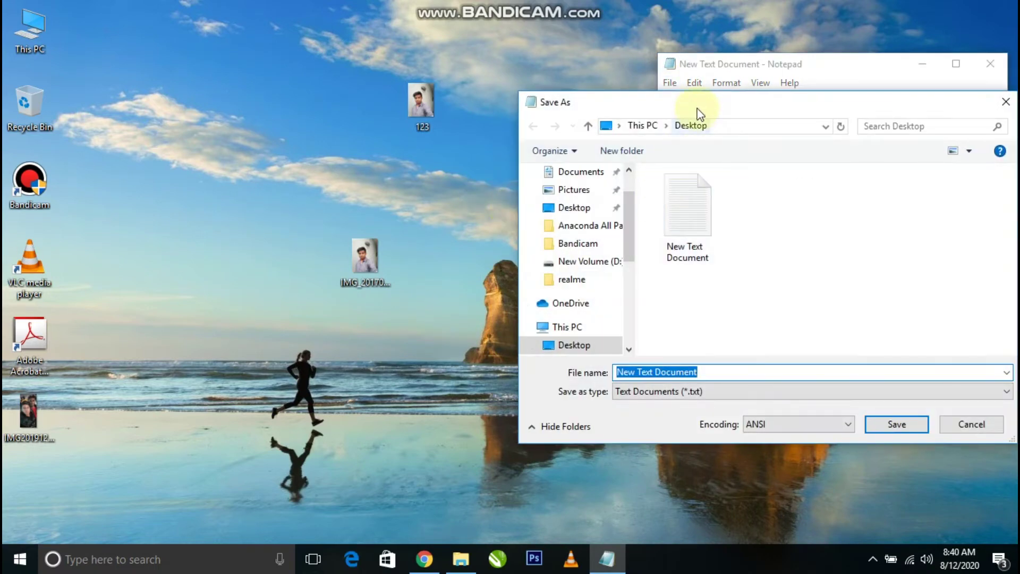
Set the text document's save type to All Files and replace its file name with text starting with "auto".
drag(697, 109, 512, 61)
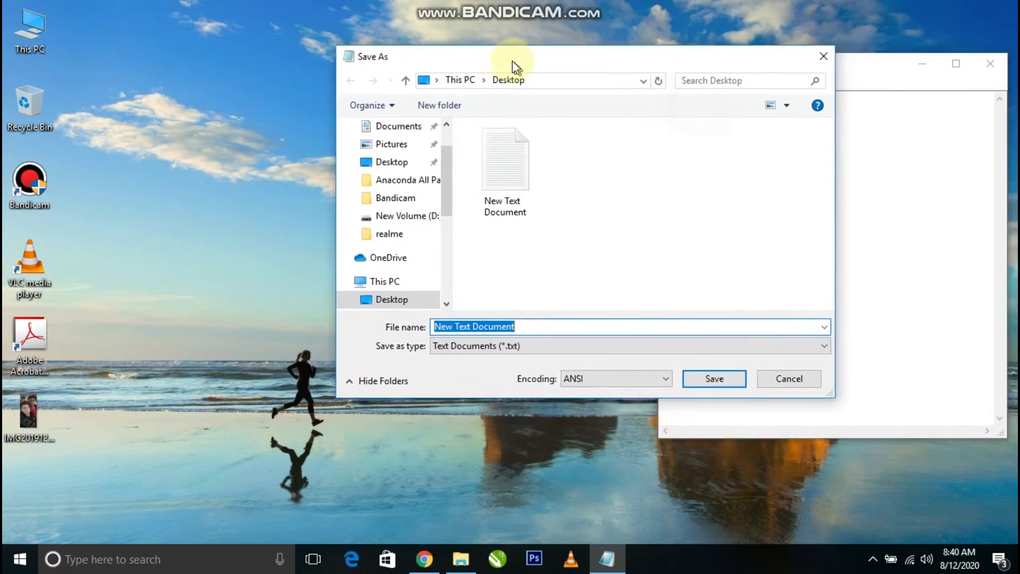
click(482, 344)
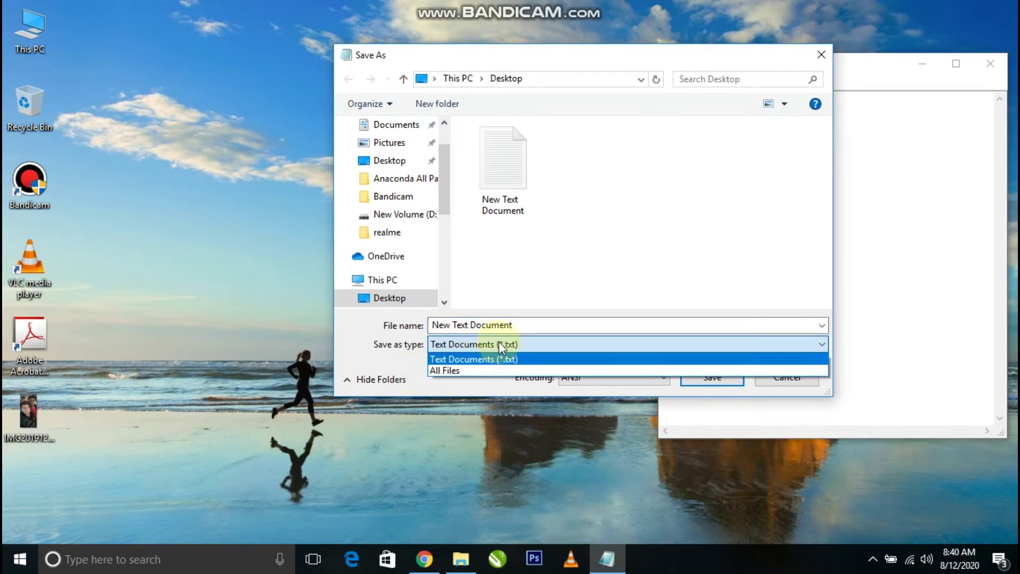
click(465, 372)
click(509, 324)
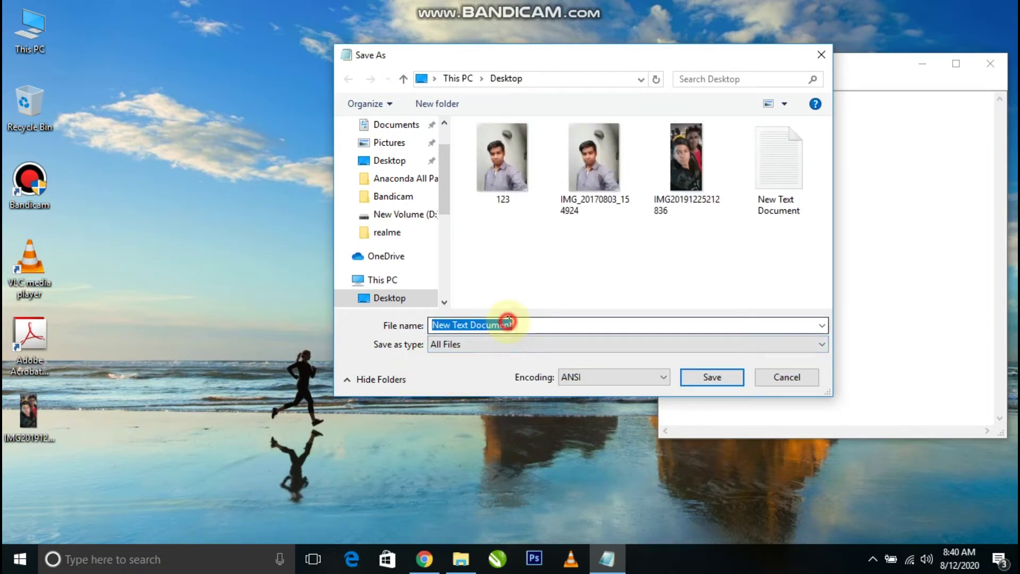
text(a)
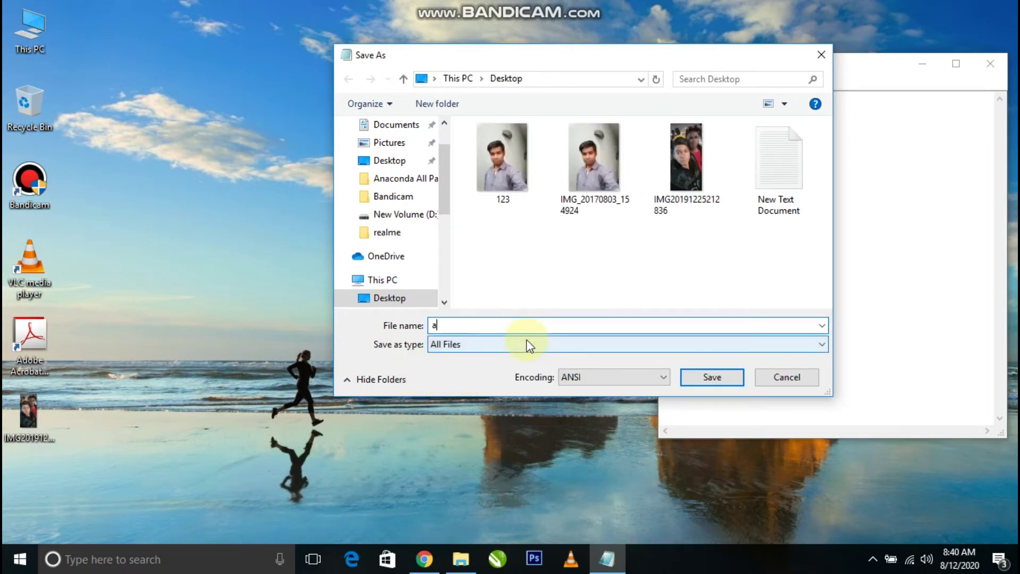
text(uto)
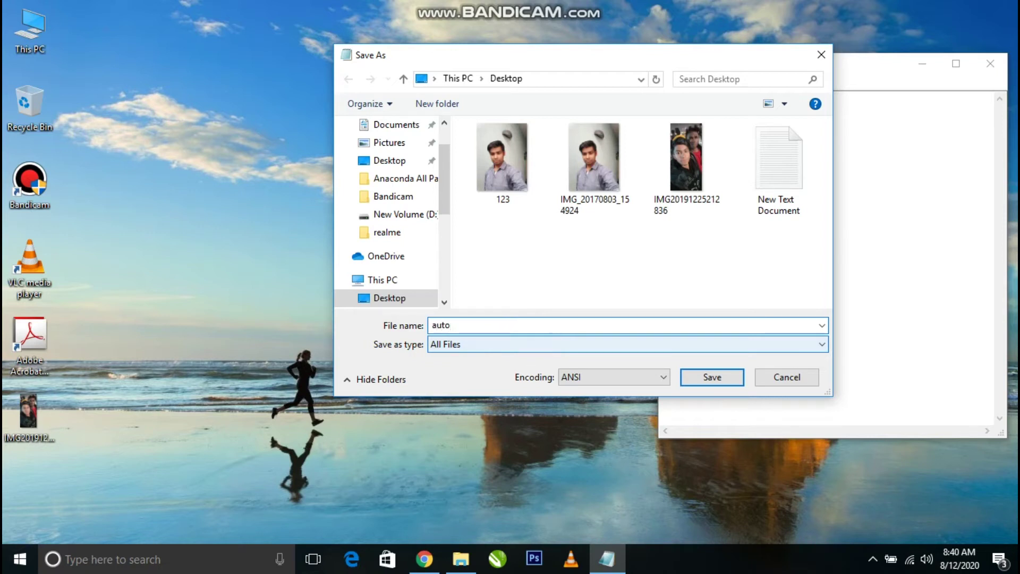
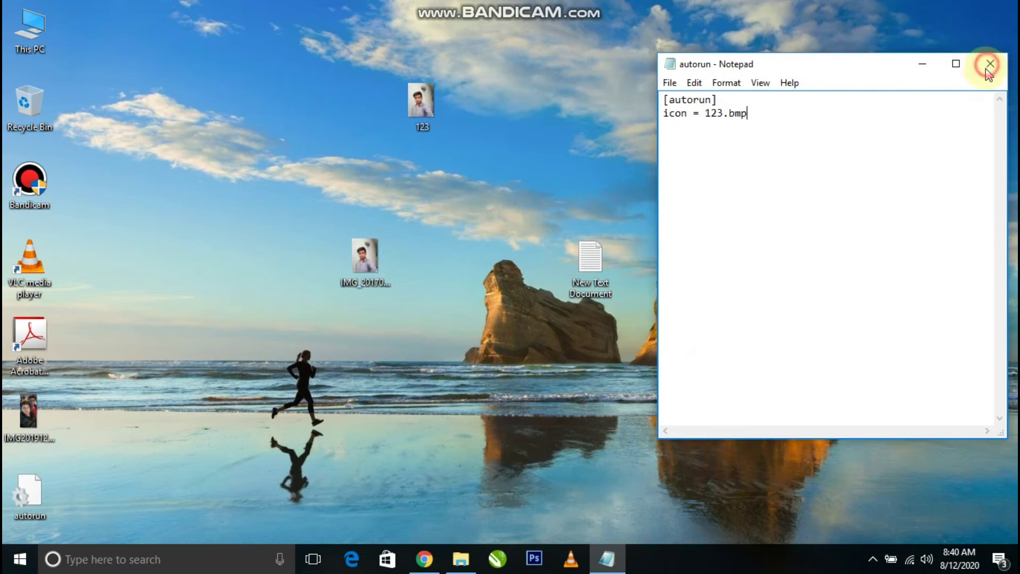
Delete the original photo and New Text Document from the desktop, place the autorun file beneath 123, and refresh the desktop.
drag(677, 305, 313, 211)
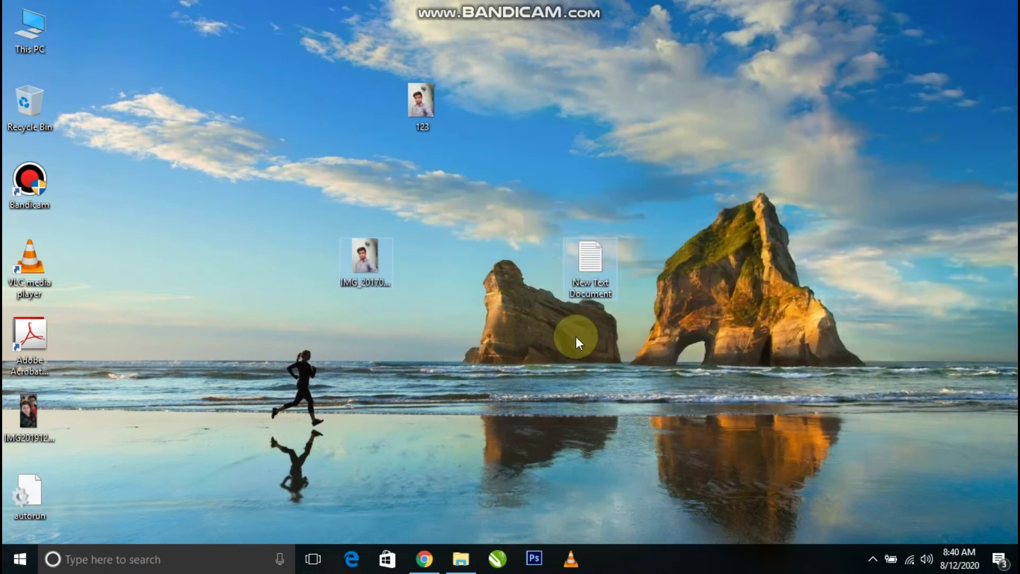
key(Delete)
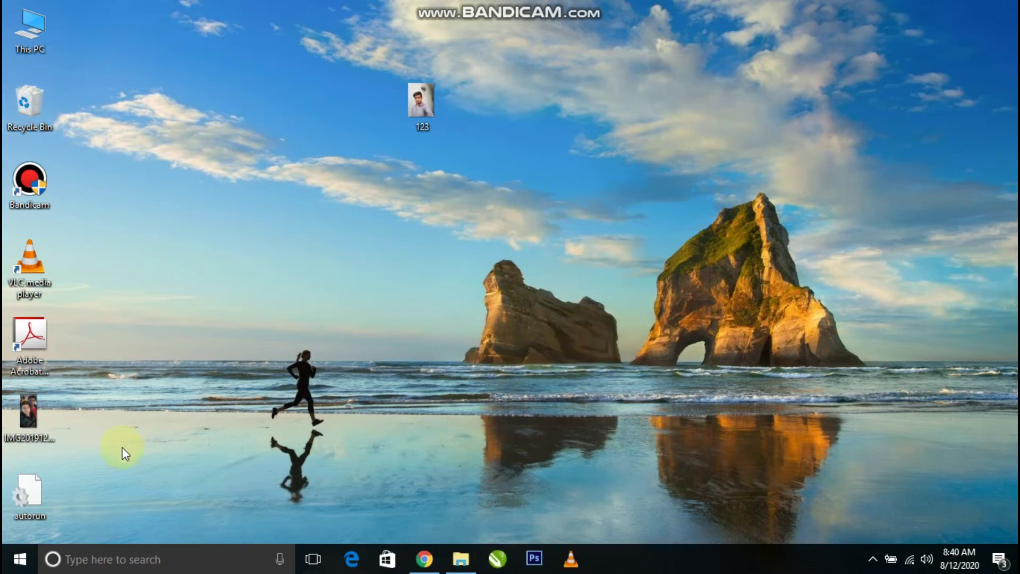
drag(27, 491, 423, 183)
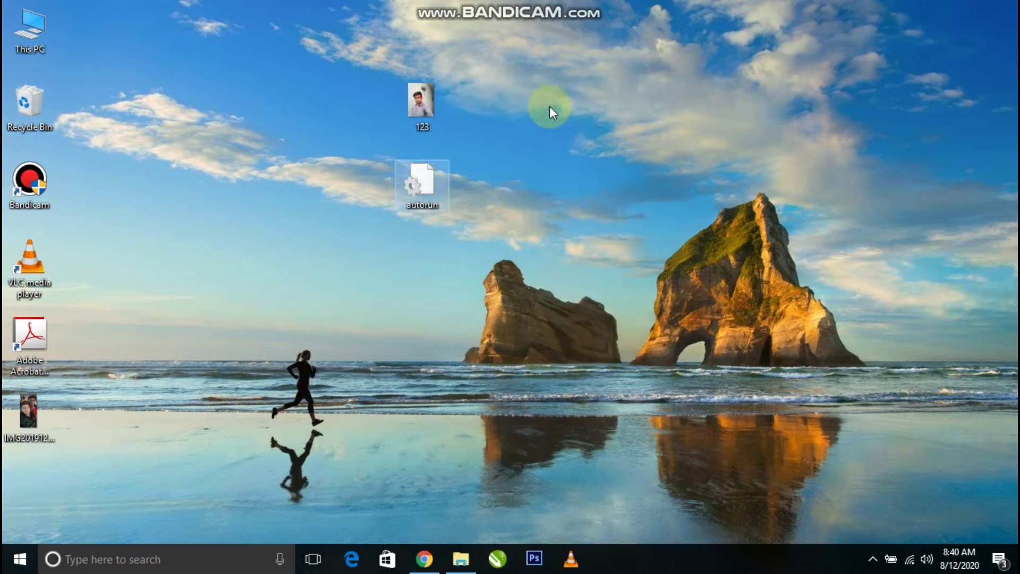
right_click(503, 204)
click(572, 248)
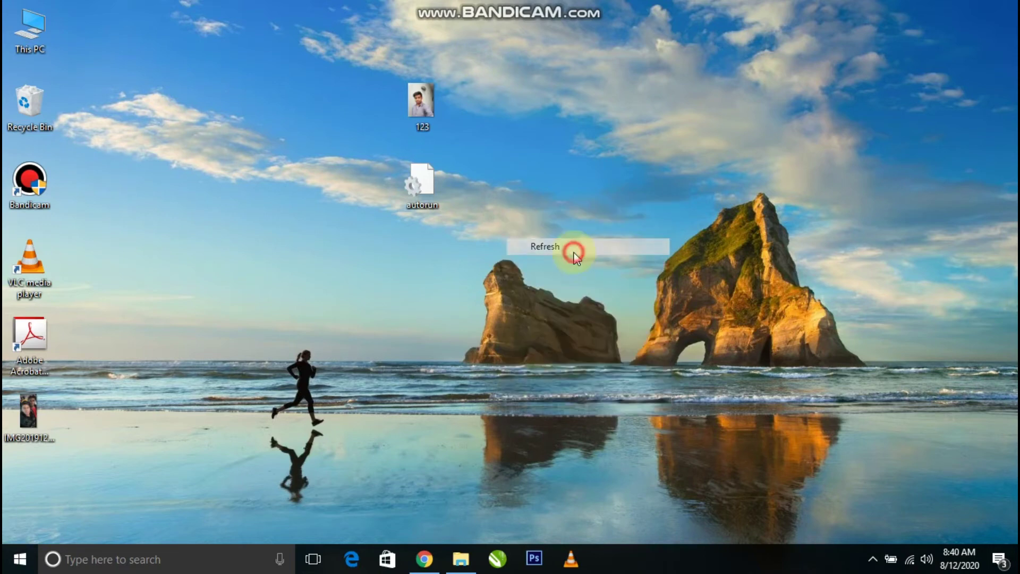
Open the CPRA_X64FRE (G:) drive from This PC to check its contents and icon, and return to the desktop.
double_click(52, 40)
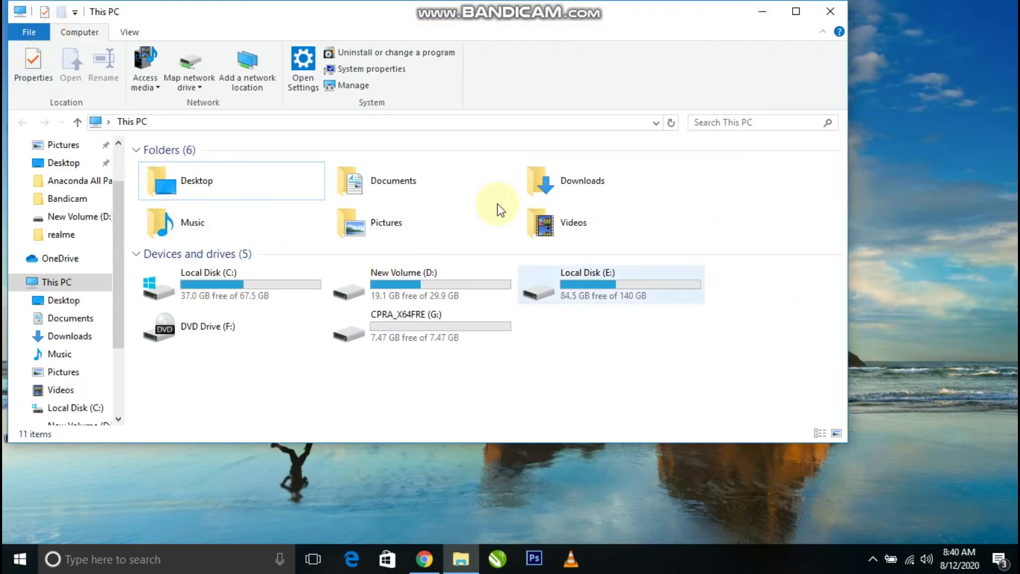
click(796, 11)
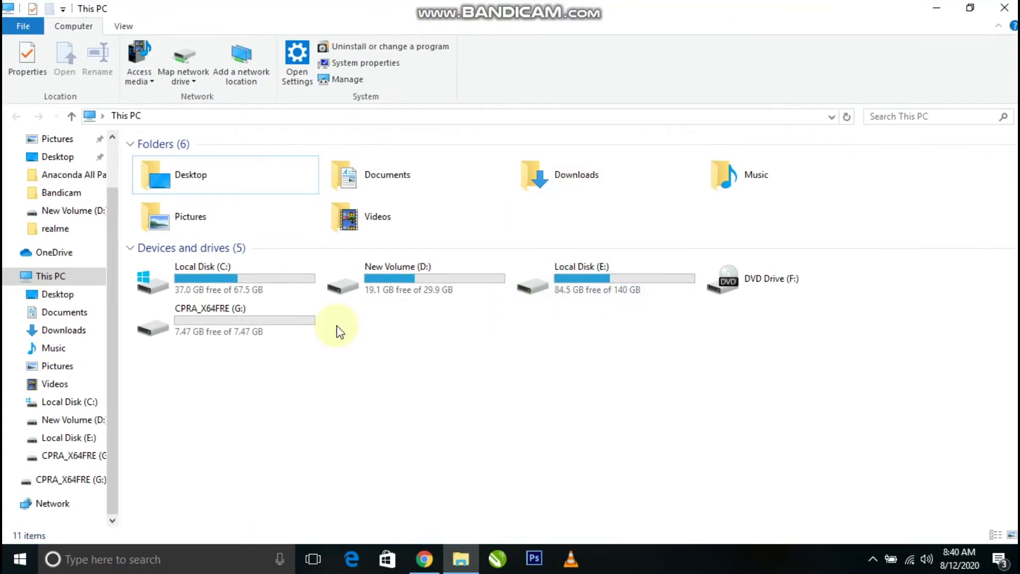
double_click(242, 335)
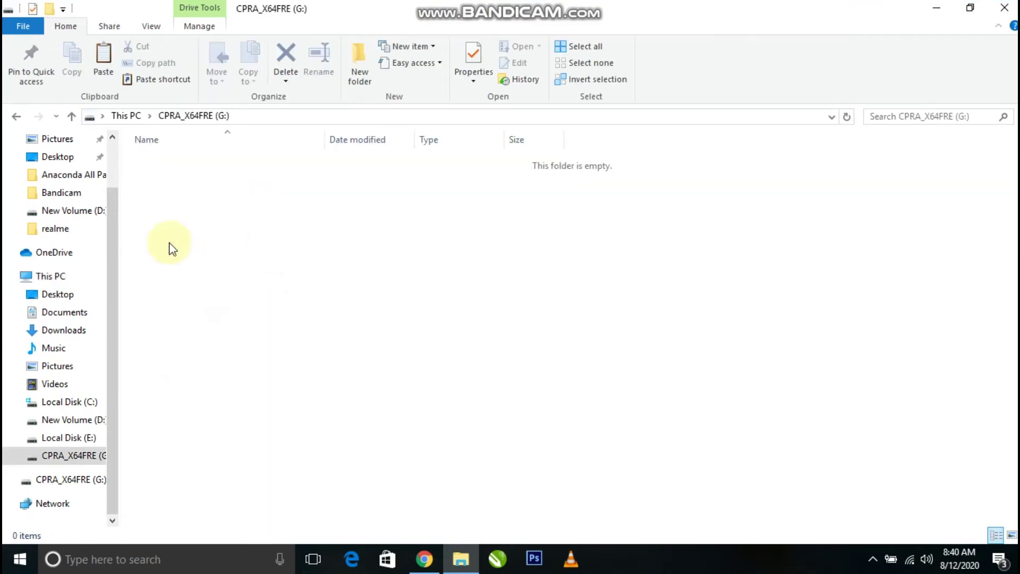
click(17, 115)
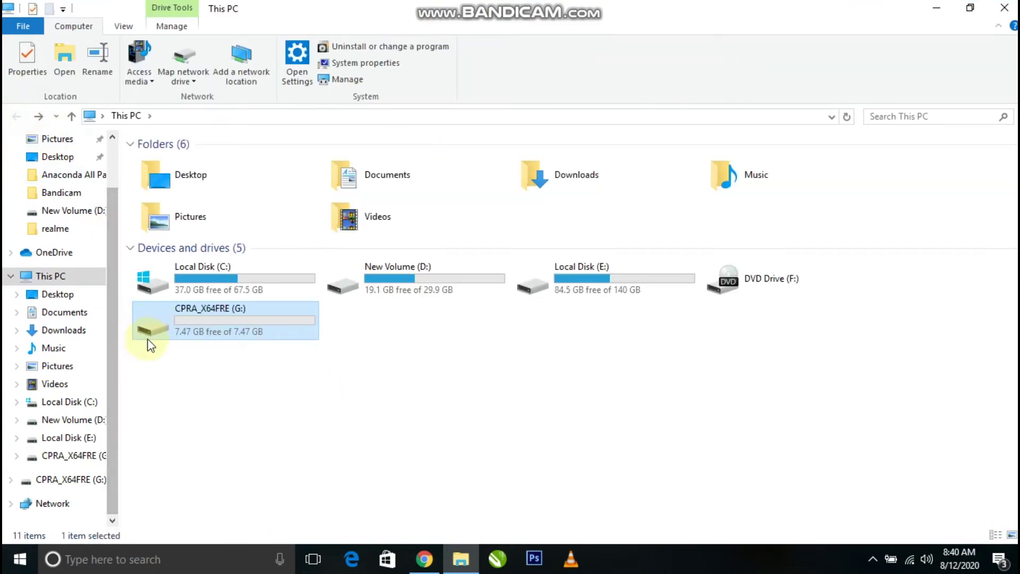
click(1011, 16)
right_click(612, 120)
click(659, 162)
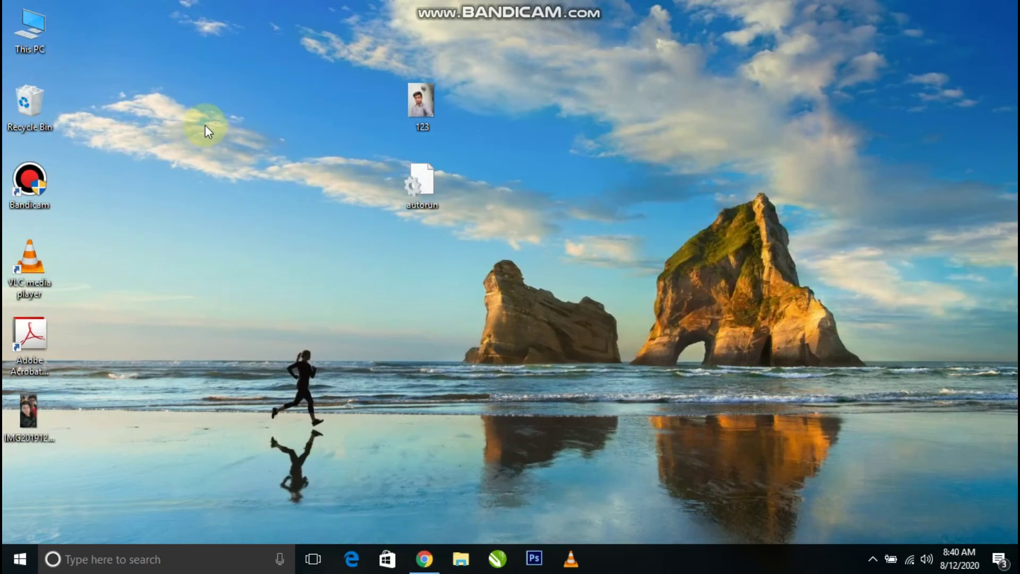
Copy the 123 and autorun files from the desktop into the root of the CPRA_X64FRE (G:) drive.
double_click(30, 30)
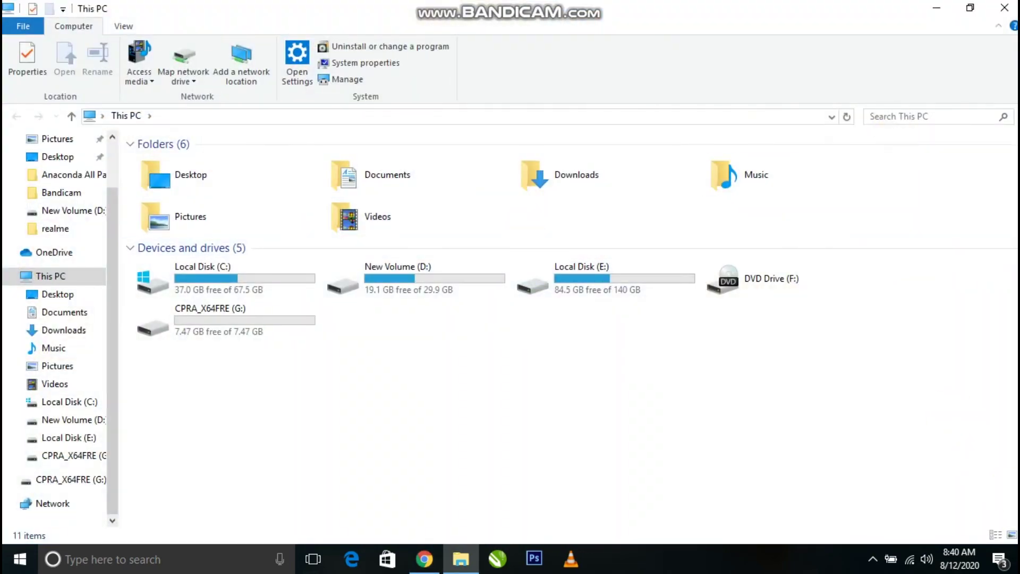
key(super+d)
drag(518, 101, 435, 241)
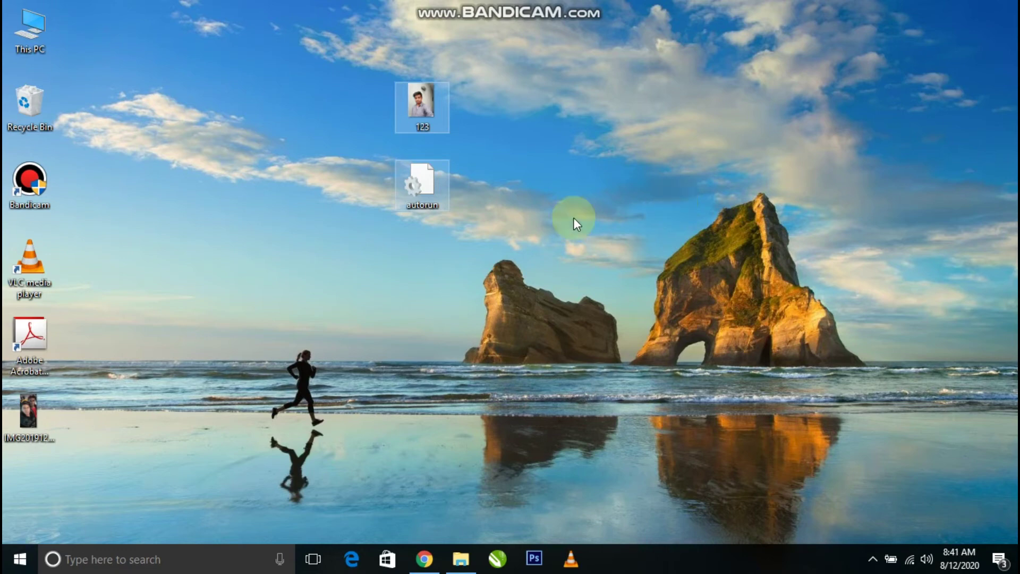
click(475, 566)
double_click(255, 322)
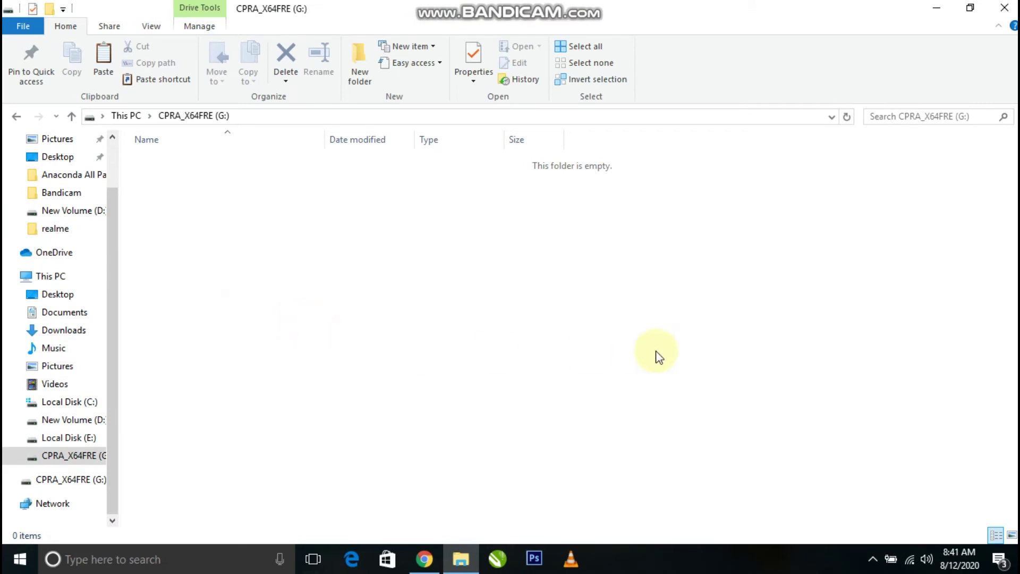
key(ctrl+v)
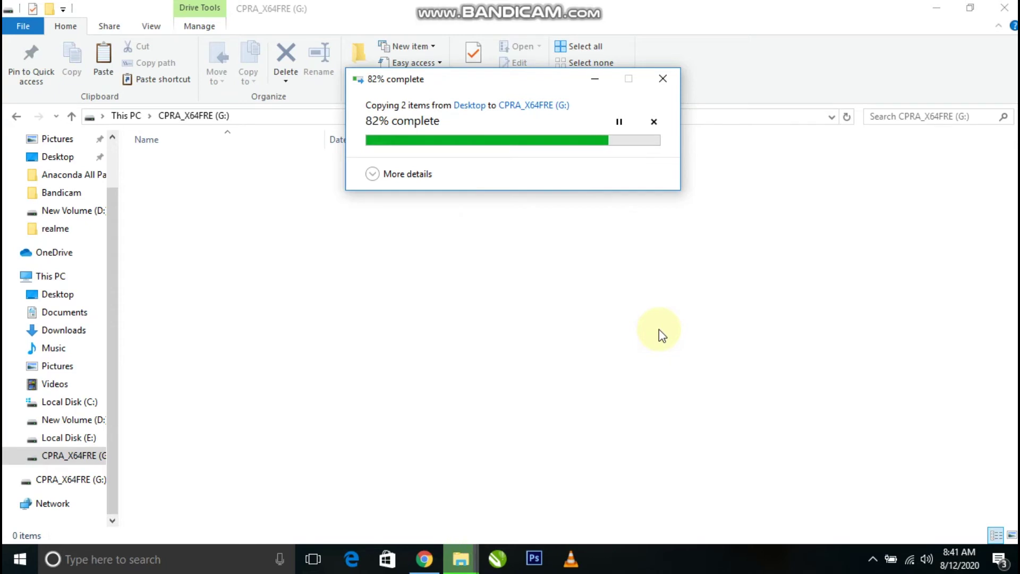
click(312, 272)
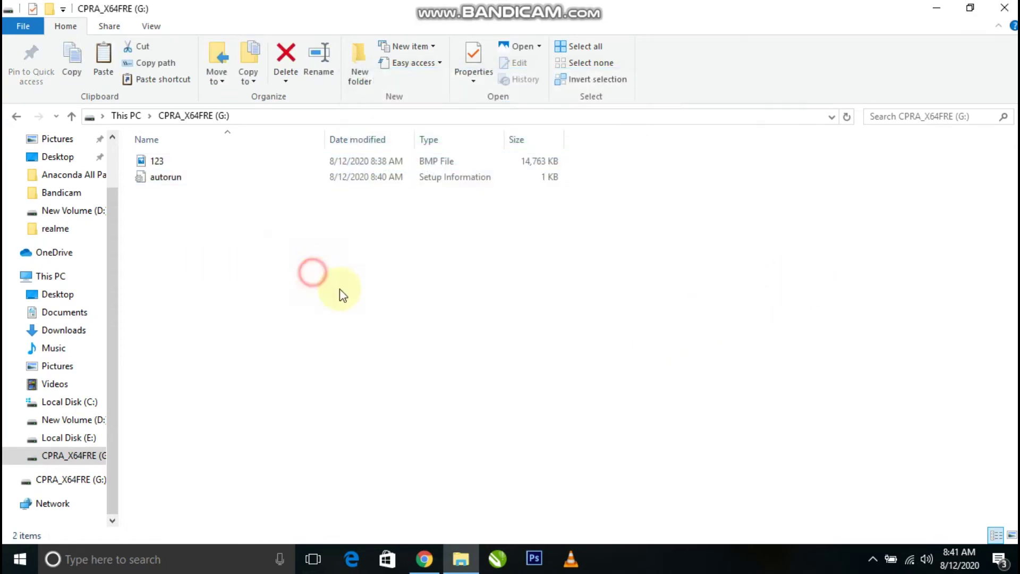
right_click(312, 272)
click(396, 333)
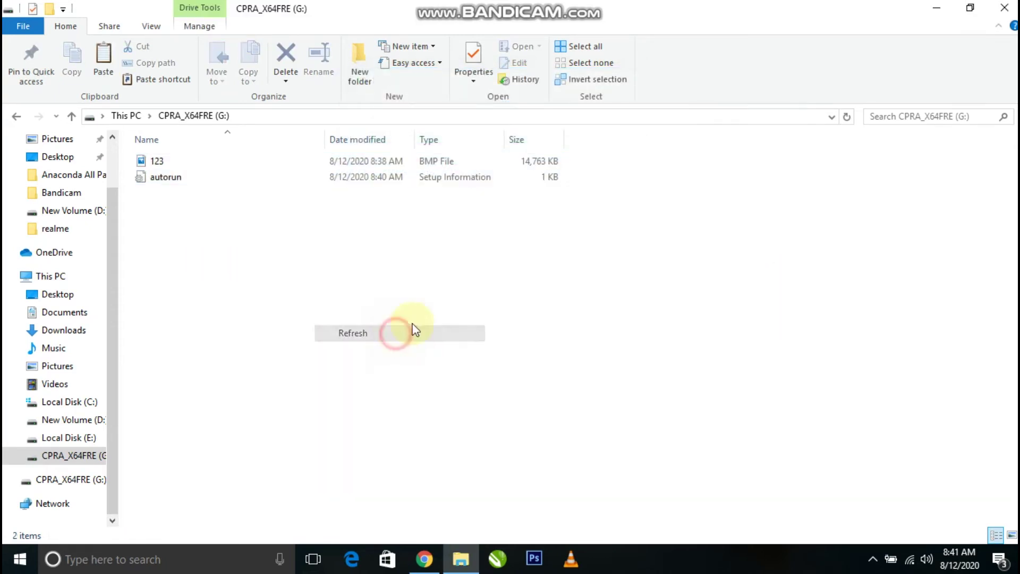
Close the drive window, refresh the desktop, and reopen This PC to check the G: drive's icon.
click(1005, 8)
right_click(671, 50)
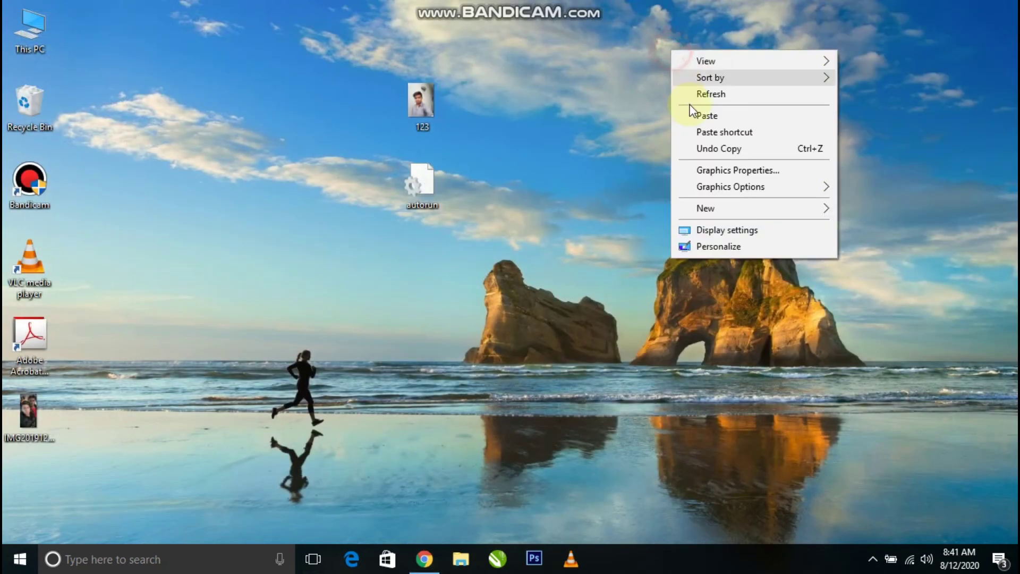
click(698, 98)
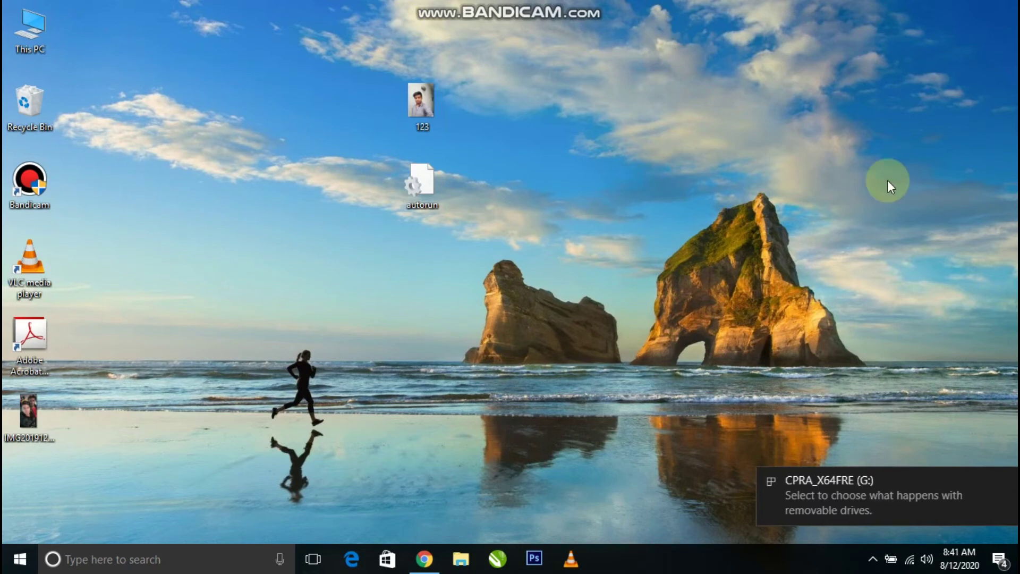
right_click(530, 36)
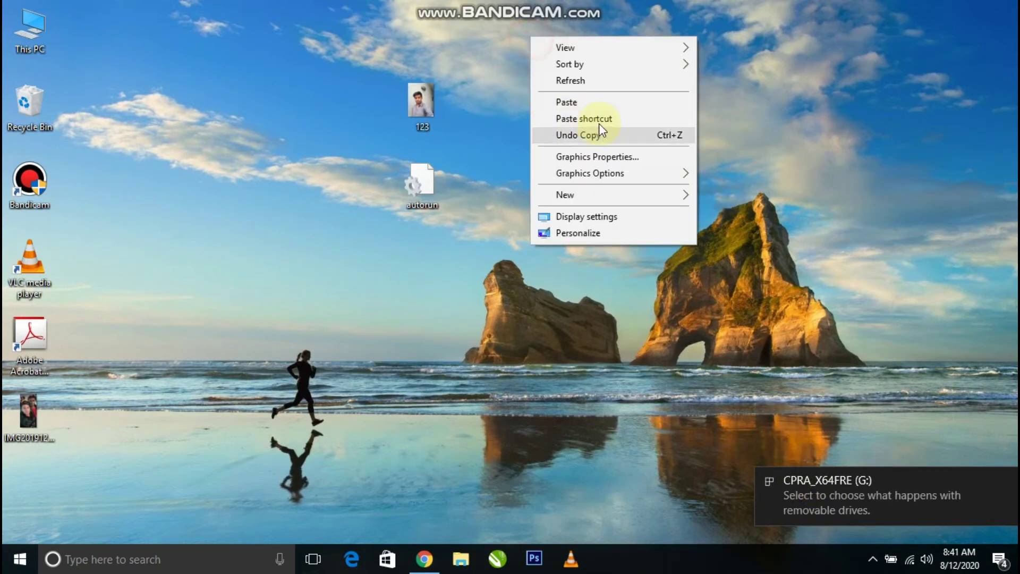
click(597, 82)
double_click(22, 27)
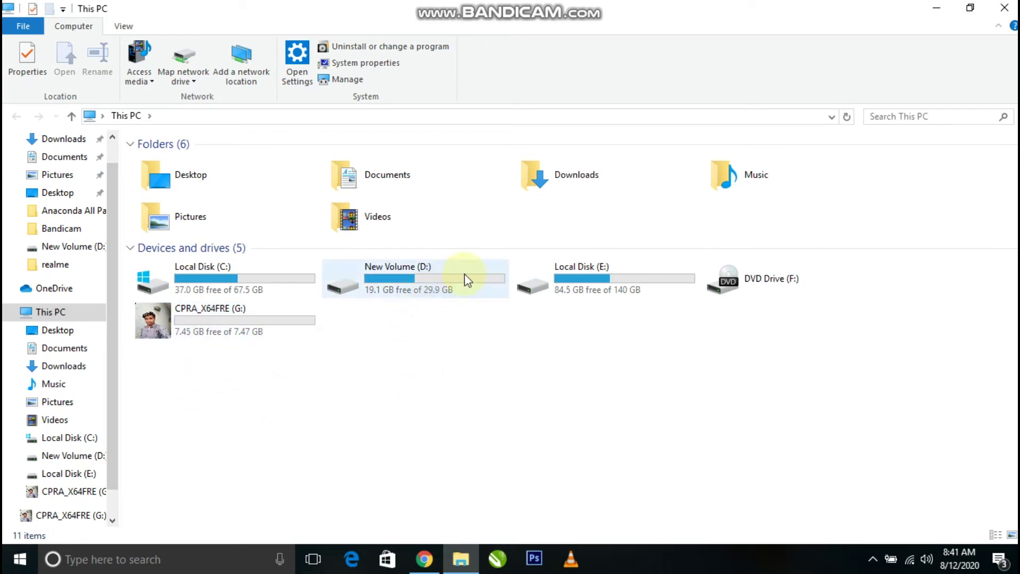
Examine the 123 and autorun files inside the CPRA_X64FRE (G:) drive.
double_click(225, 325)
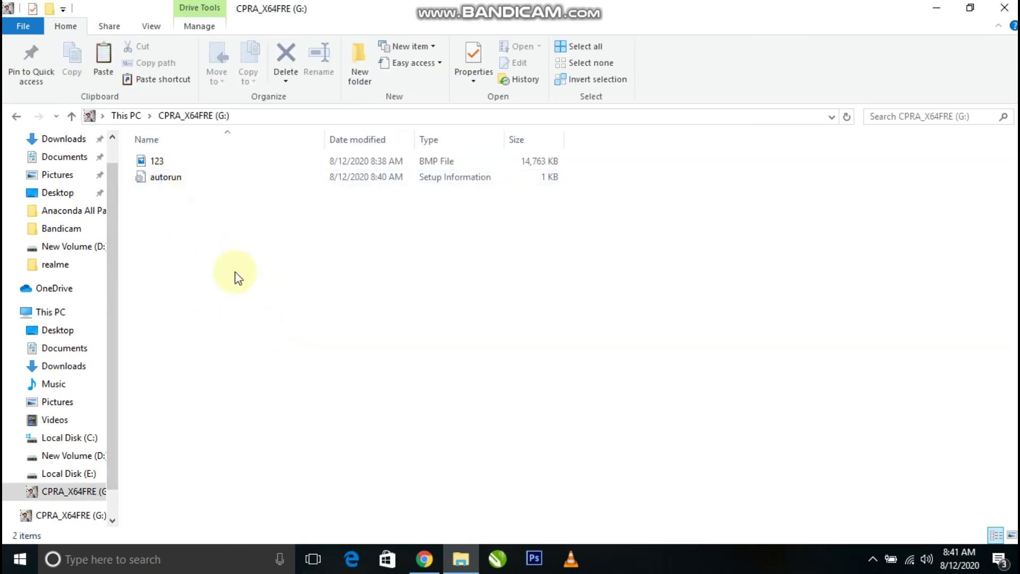
click(16, 117)
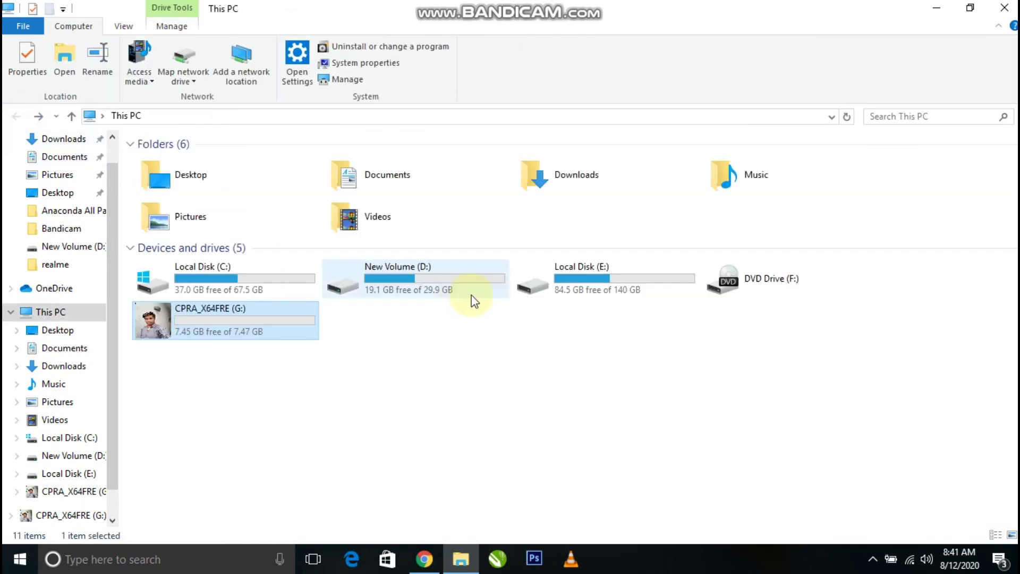
double_click(269, 312)
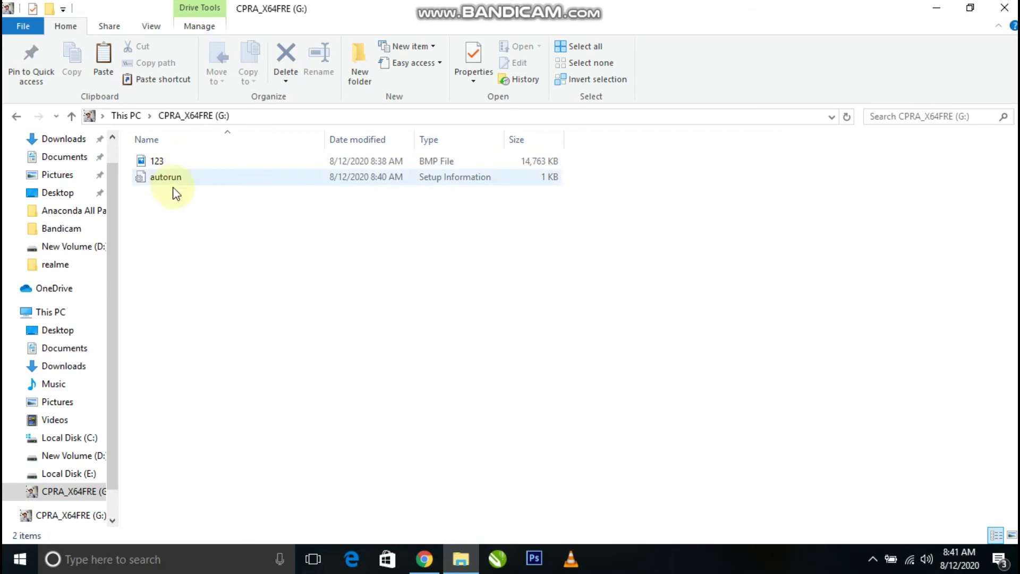
click(16, 116)
double_click(202, 314)
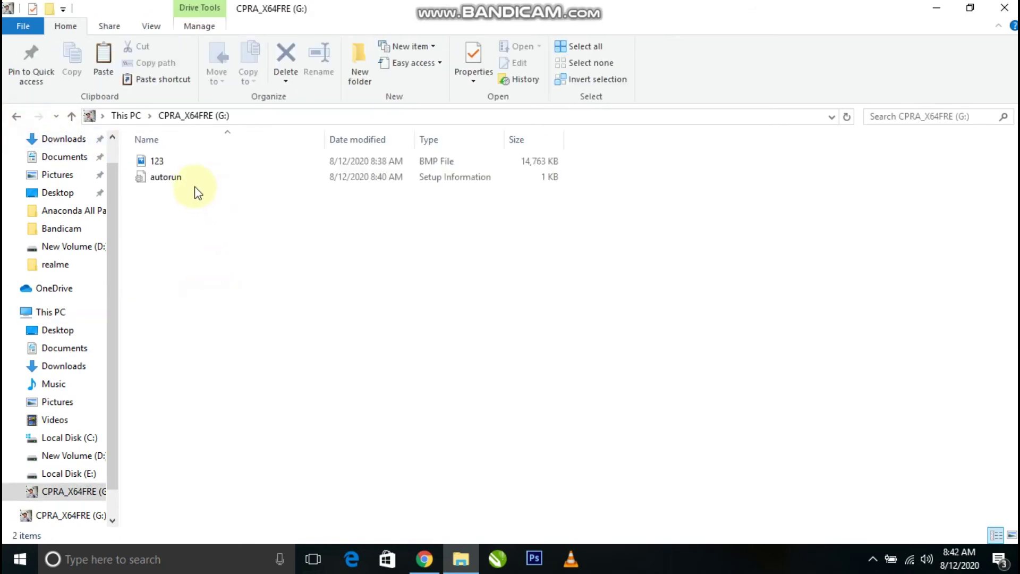
click(194, 184)
click(182, 162)
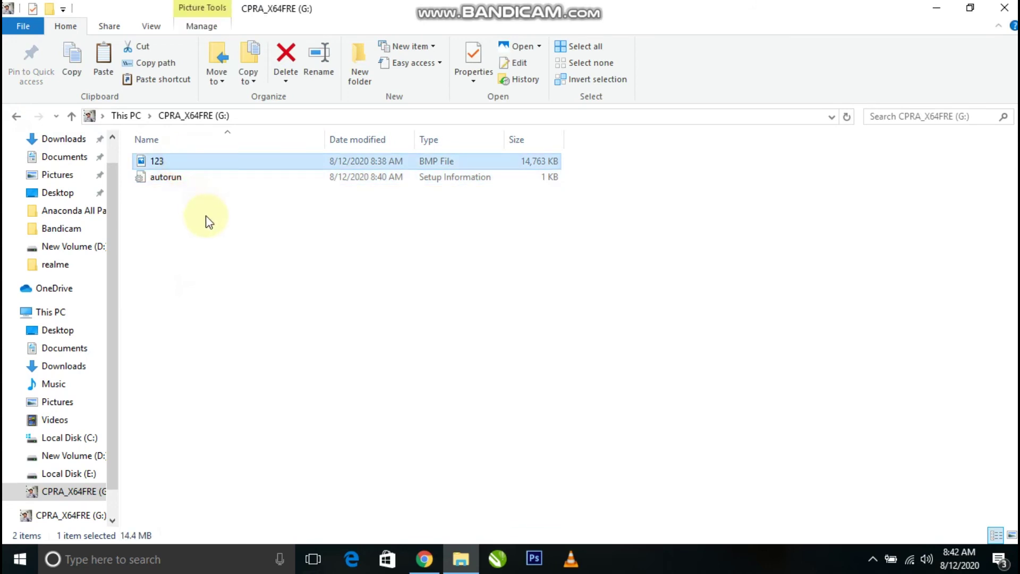
click(195, 177)
click(191, 160)
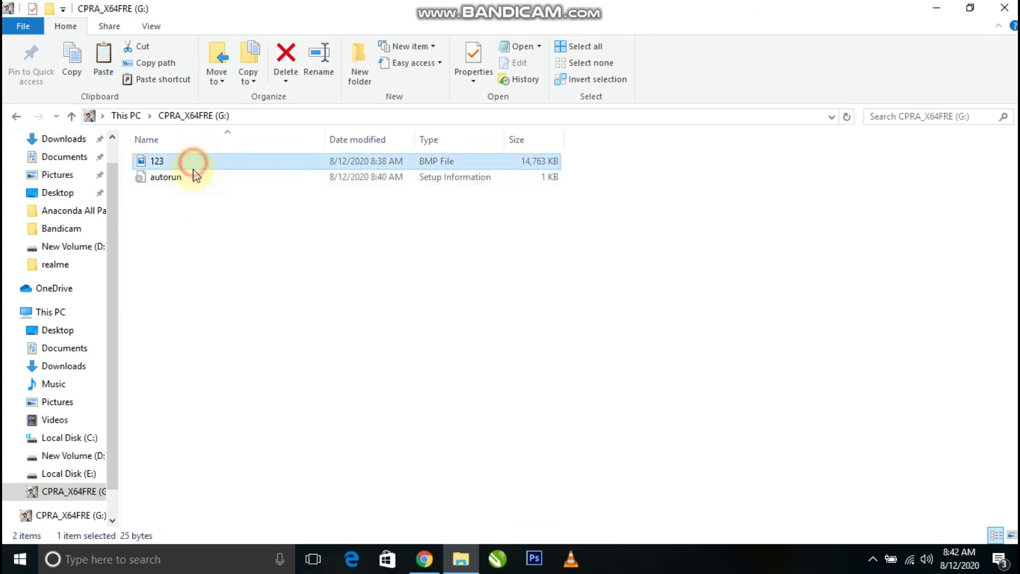
click(157, 178)
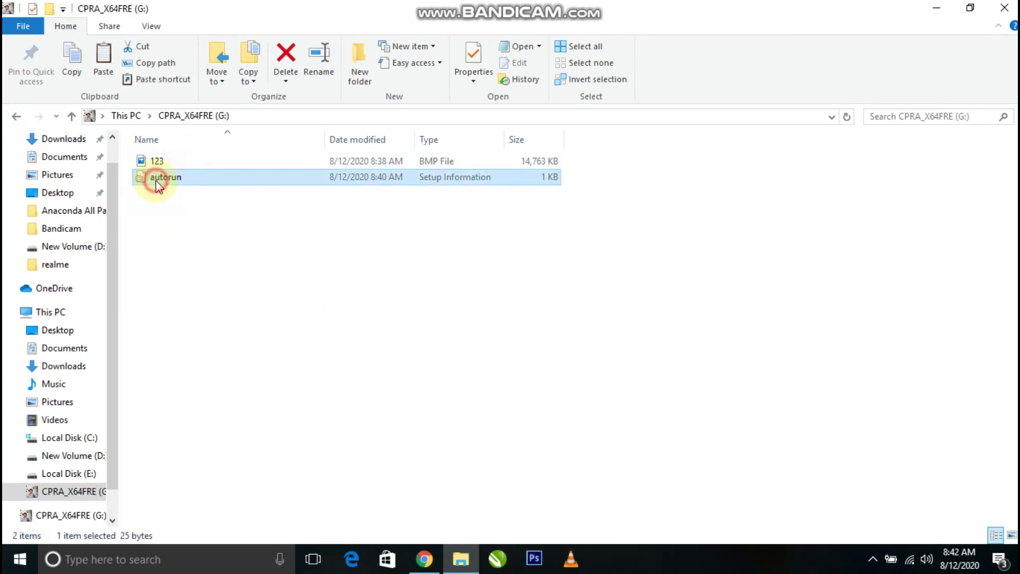
drag(271, 267, 175, 191)
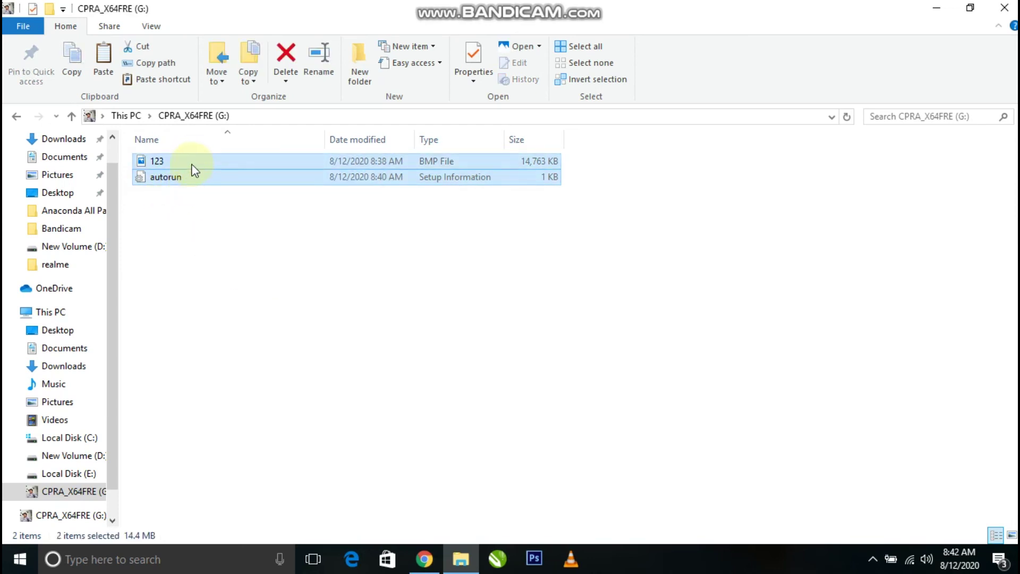
Close the drive window, reopen This PC from the refreshed desktop, and view the properties of the CPRA_X64FRE (G:) drive.
click(1005, 7)
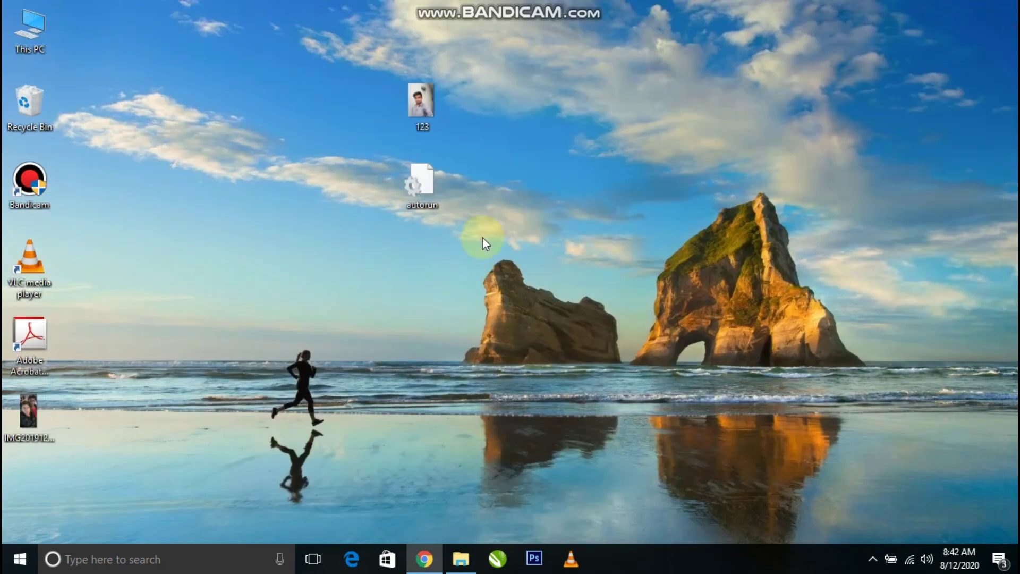
right_click(450, 255)
click(507, 299)
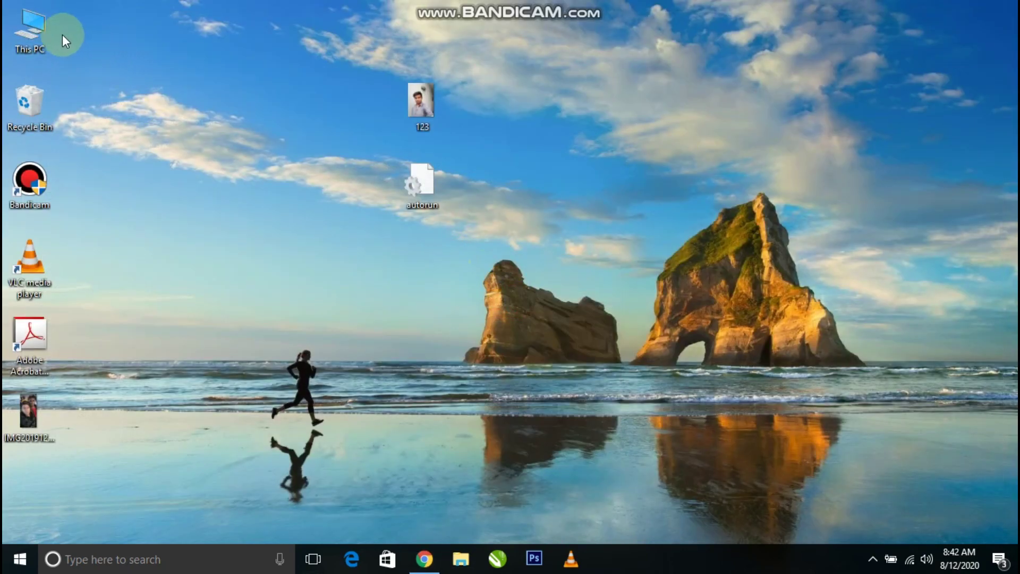
double_click(38, 34)
click(186, 325)
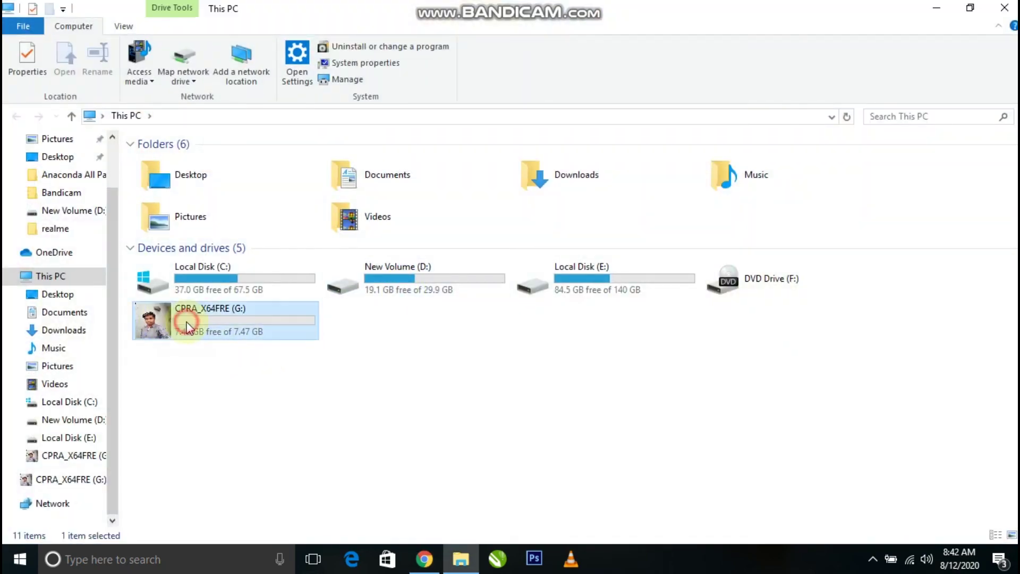
right_click(186, 325)
click(227, 531)
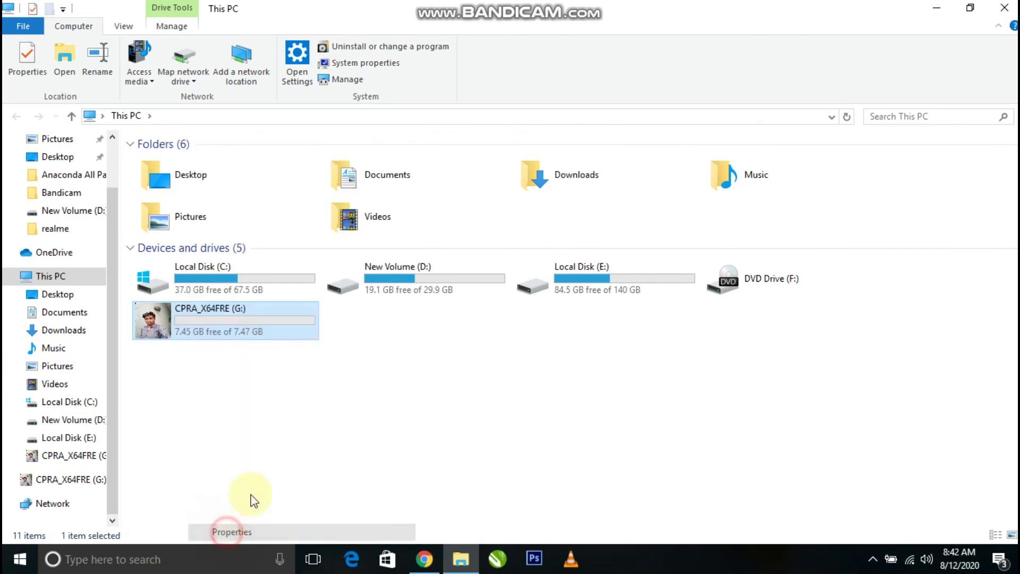
click(451, 190)
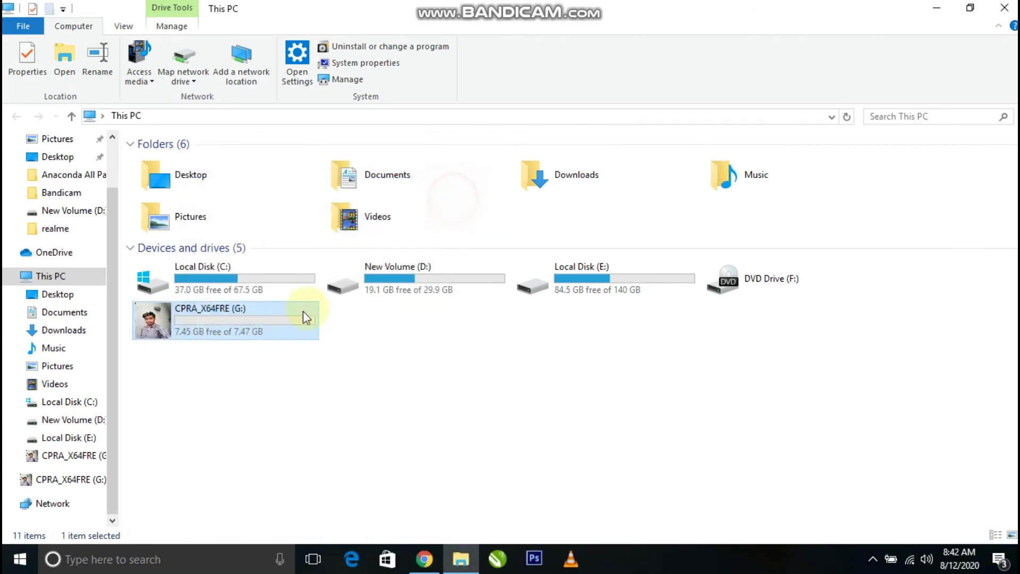
Set the 123 and autorun files on the CPRA_X64FRE (G:) drive to Hidden in their properties and refresh the folder.
double_click(261, 327)
drag(215, 235, 160, 155)
right_click(159, 155)
click(151, 232)
drag(150, 232, 181, 177)
right_click(181, 176)
click(266, 429)
click(276, 359)
click(425, 521)
click(295, 522)
right_click(419, 333)
click(508, 181)
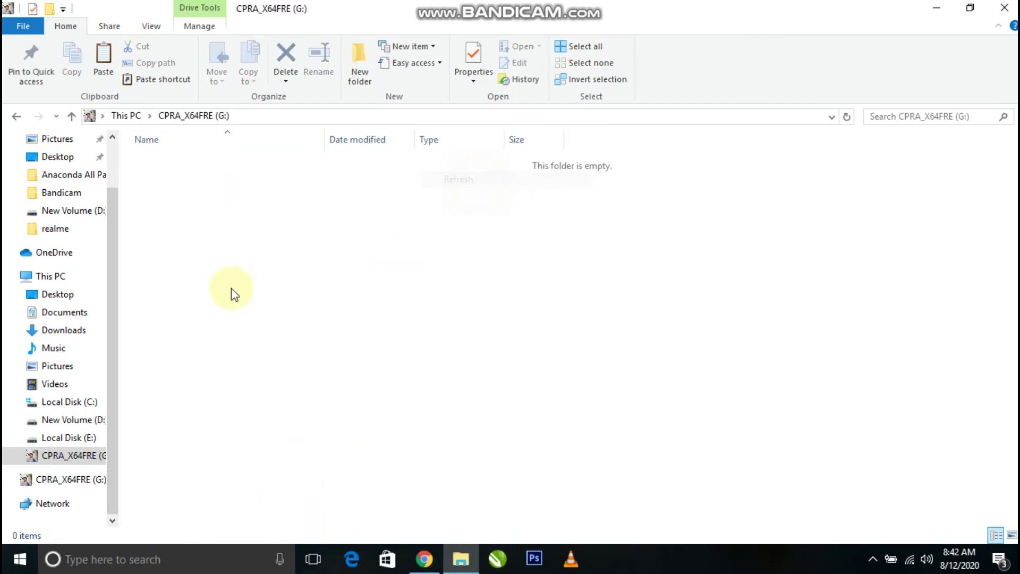
Turn on the display of hidden items for the CPRA_X64FRE (G:) drive.
click(242, 254)
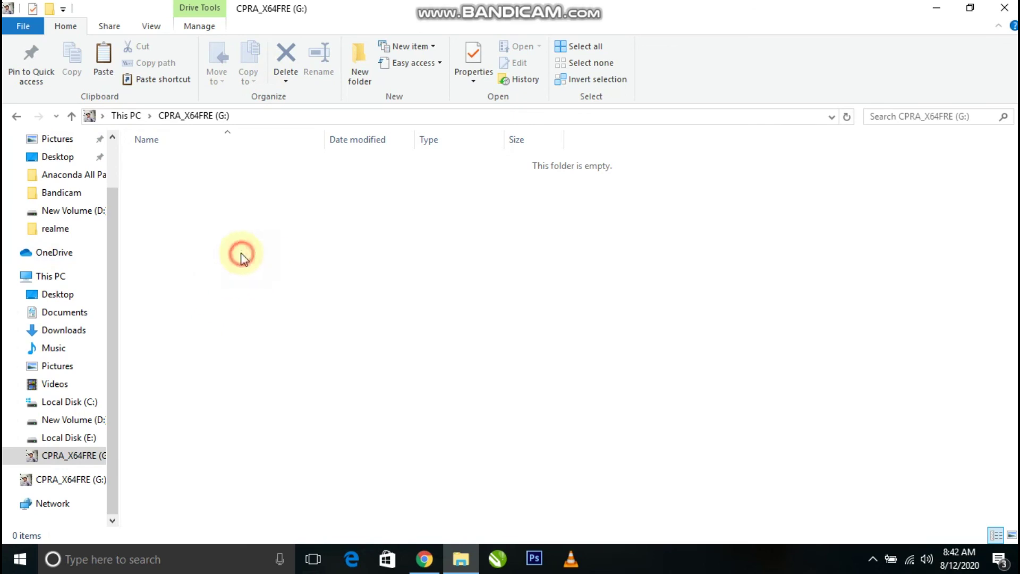
click(151, 27)
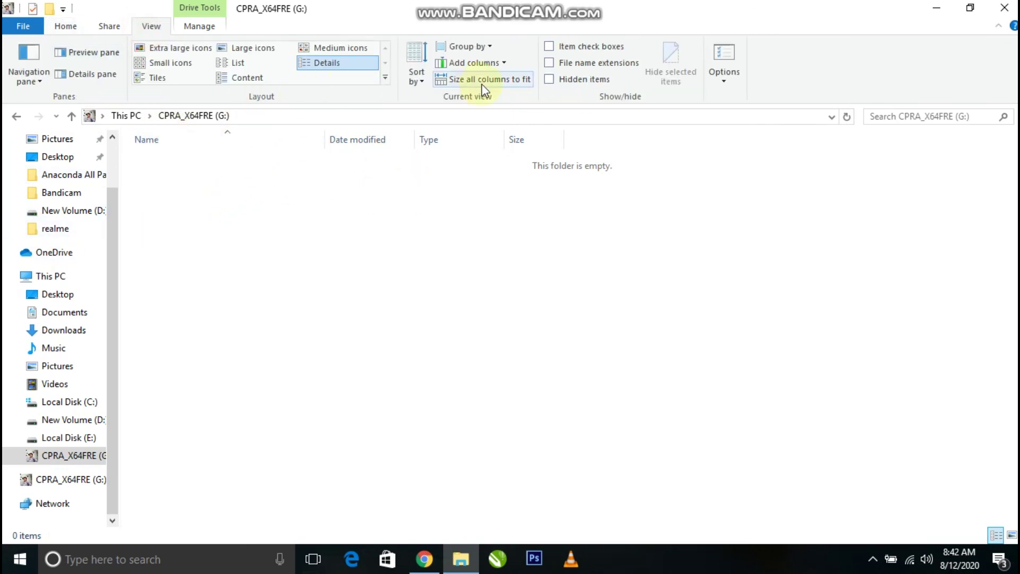
click(571, 84)
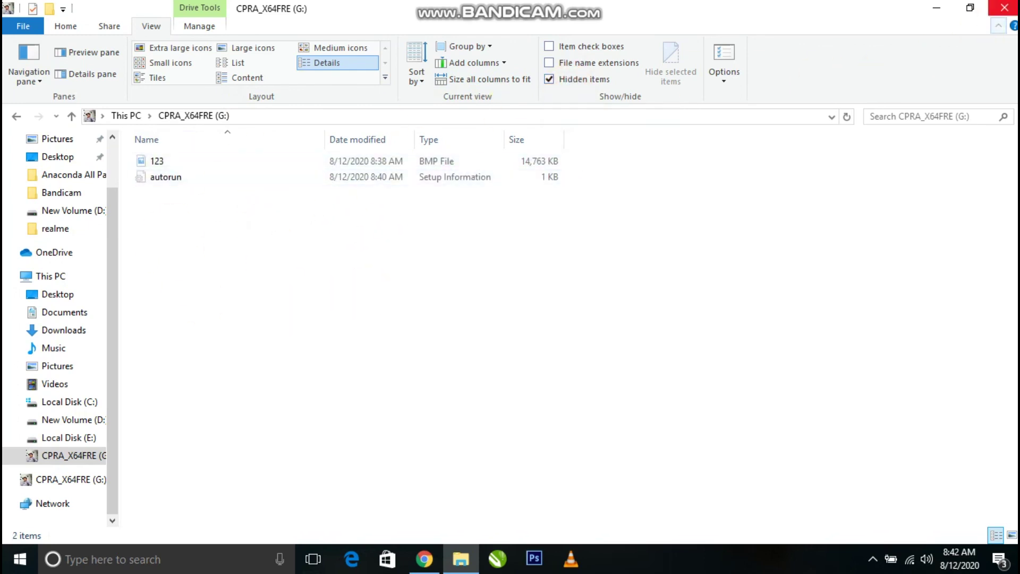
Close the drive window, refresh the desktop, and open This PC again.
click(1016, 9)
right_click(493, 166)
click(529, 214)
double_click(50, 37)
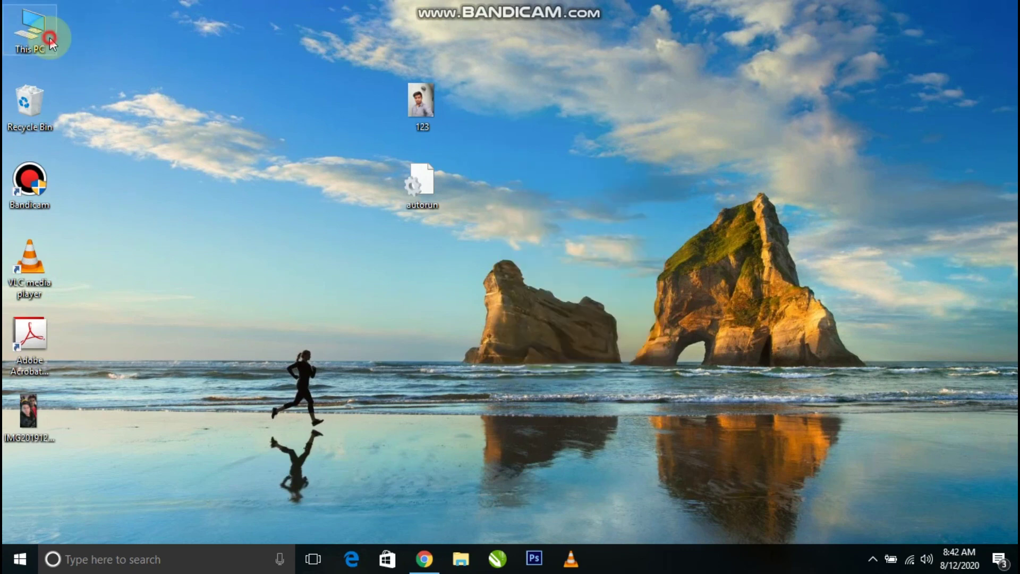